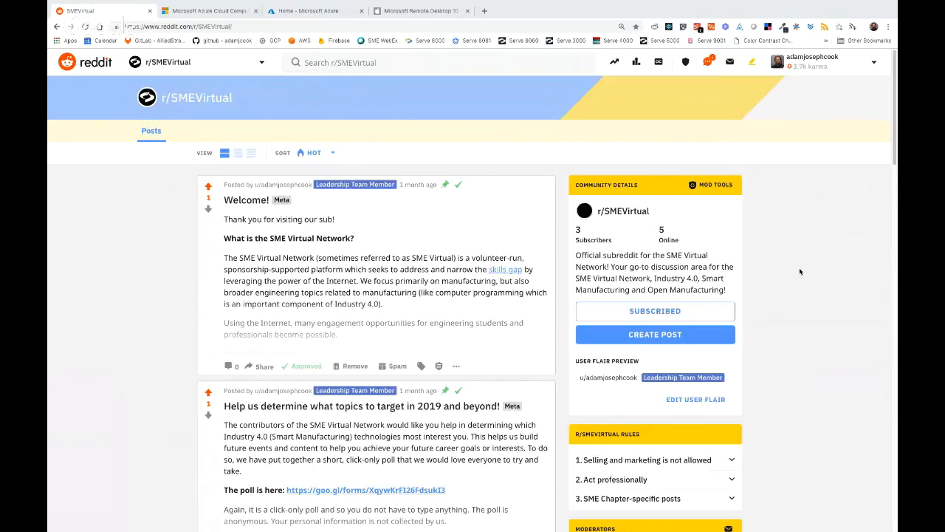
- Glance at the Discord desktop, then return and switch to the Microsoft Azure Cloud Computing tab
scroll(799, 272, "down", 1)
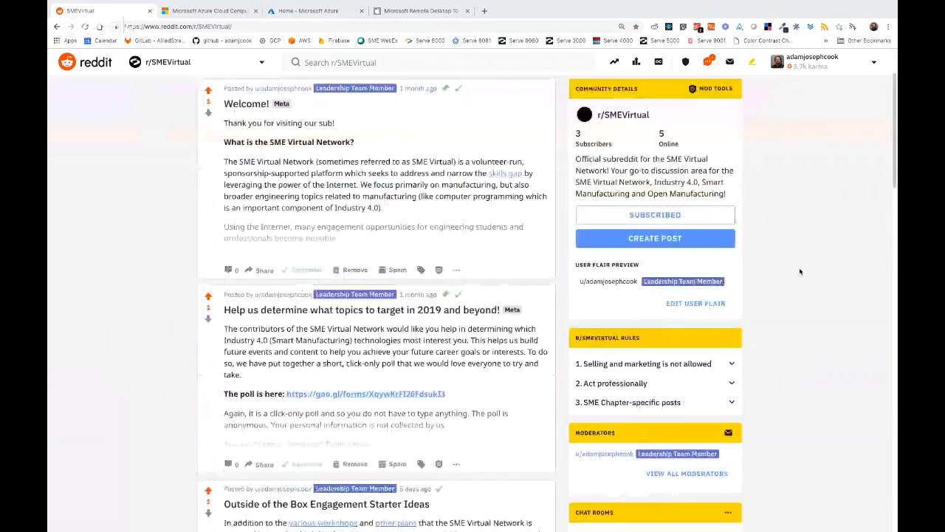
scroll(799, 271, "up", 1)
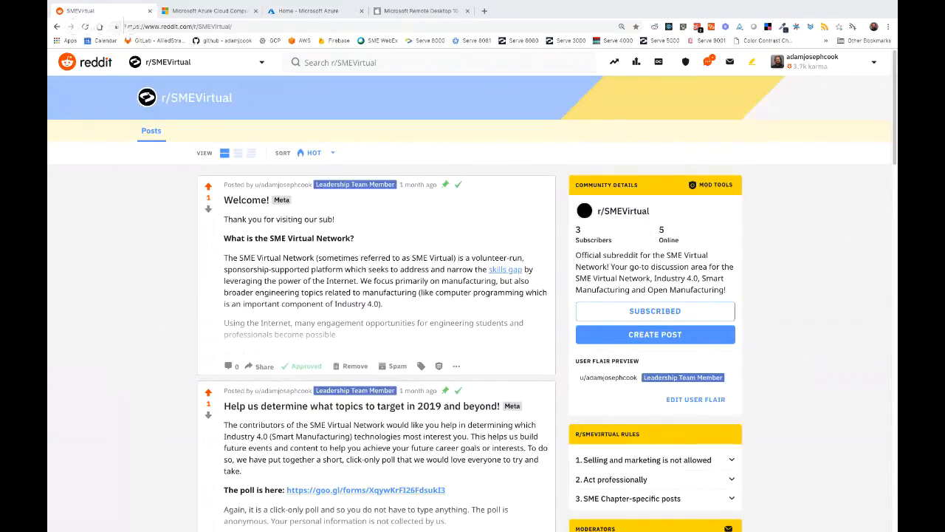
key("ctrl+Left")
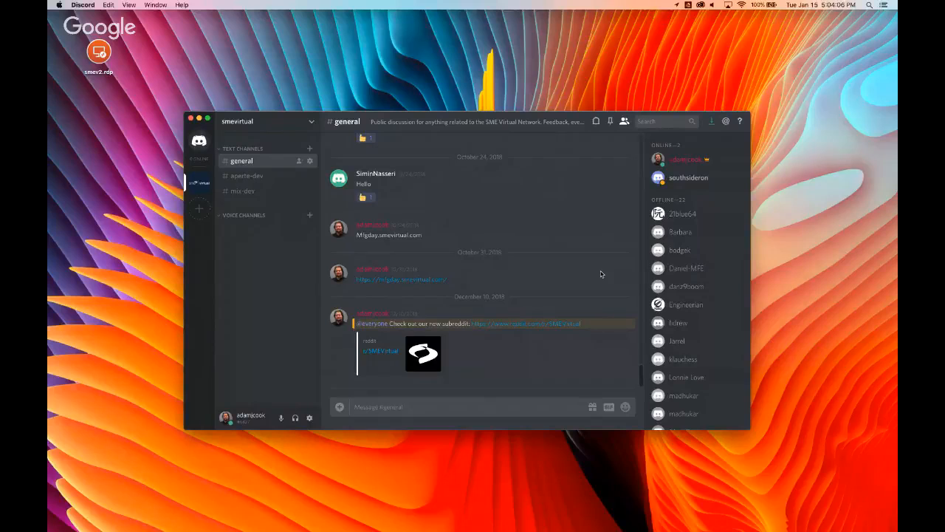
key("ctrl+Right")
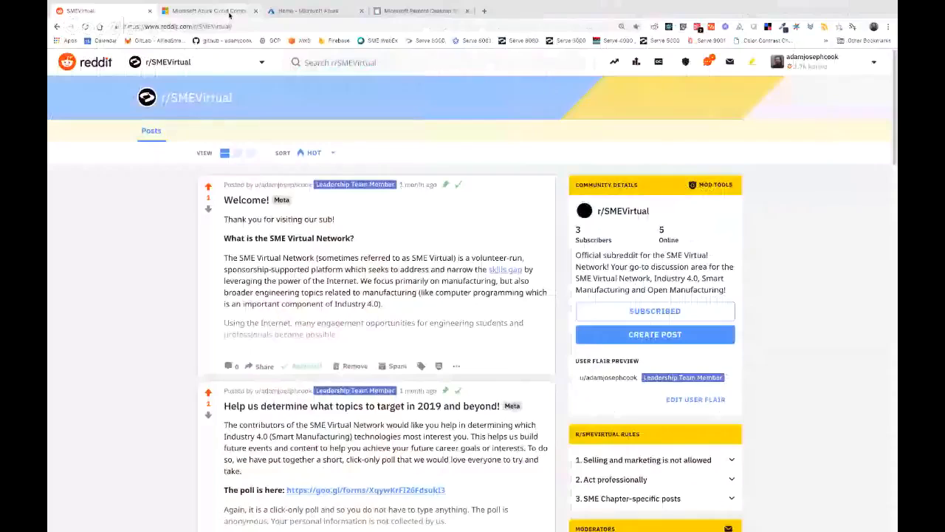
left_click(229, 15)
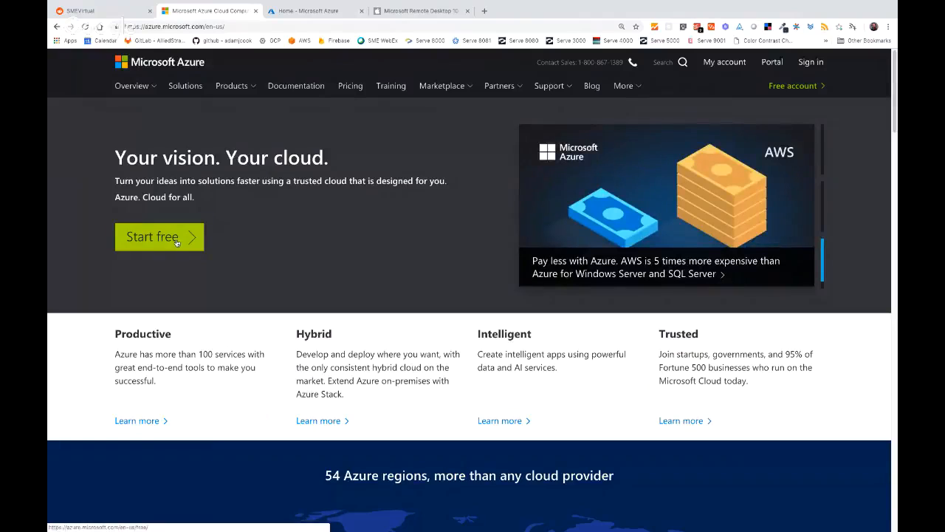
- Open the Start free page and review its 12 free months, $200 credit and 25+ always-free services
left_click(176, 242)
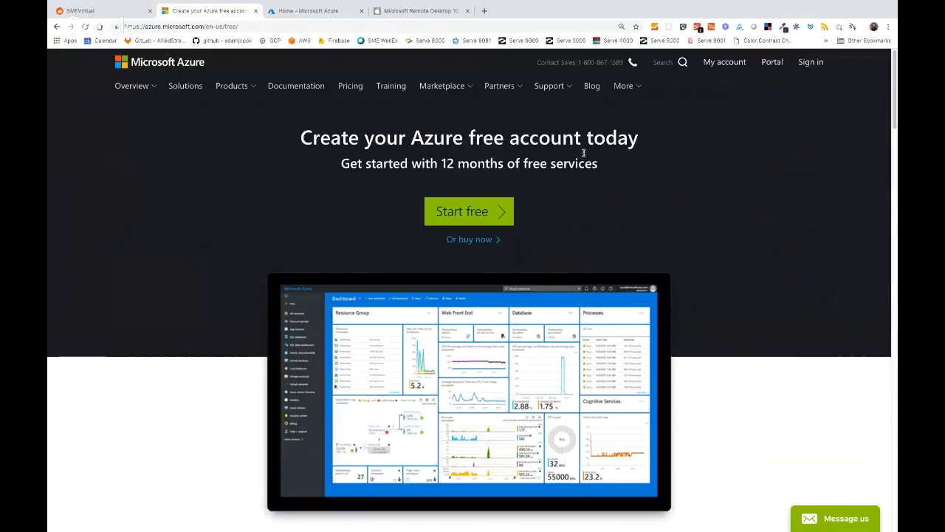
scroll(473, 156, "down", 3)
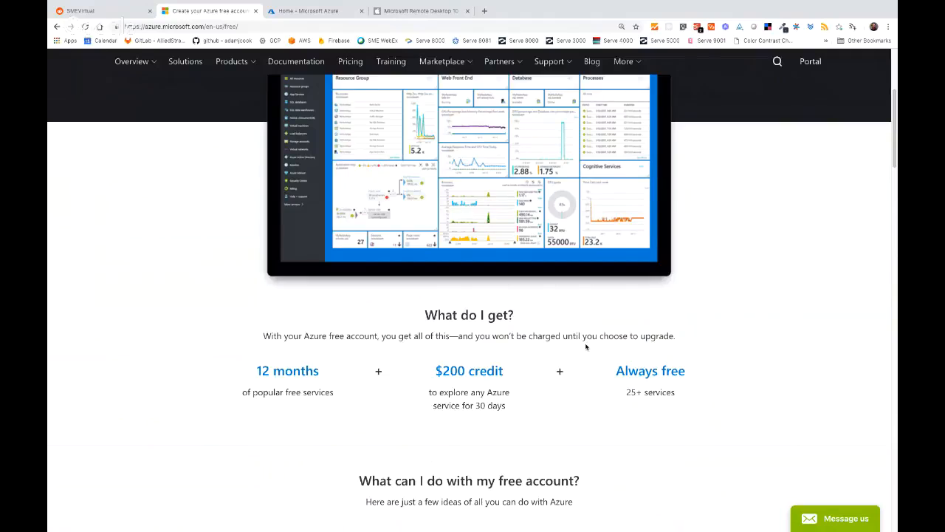
scroll(586, 346, "up", 4)
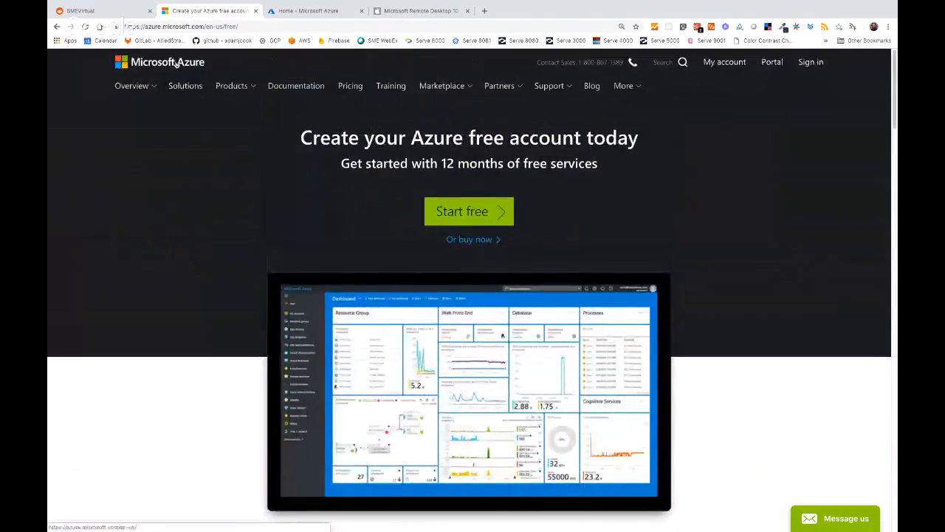
- Switch to the Azure portal home and show the Virtual machines list with smev2
left_click(310, 11)
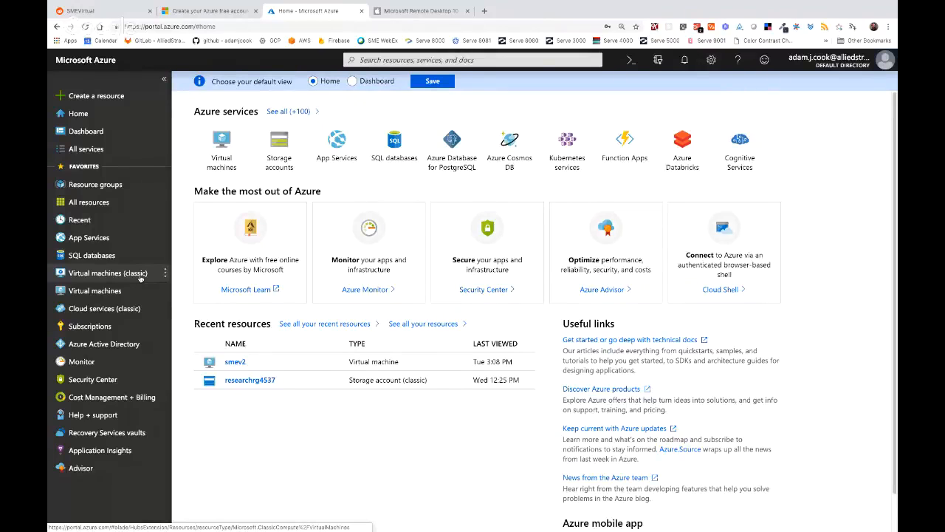
left_click(140, 276)
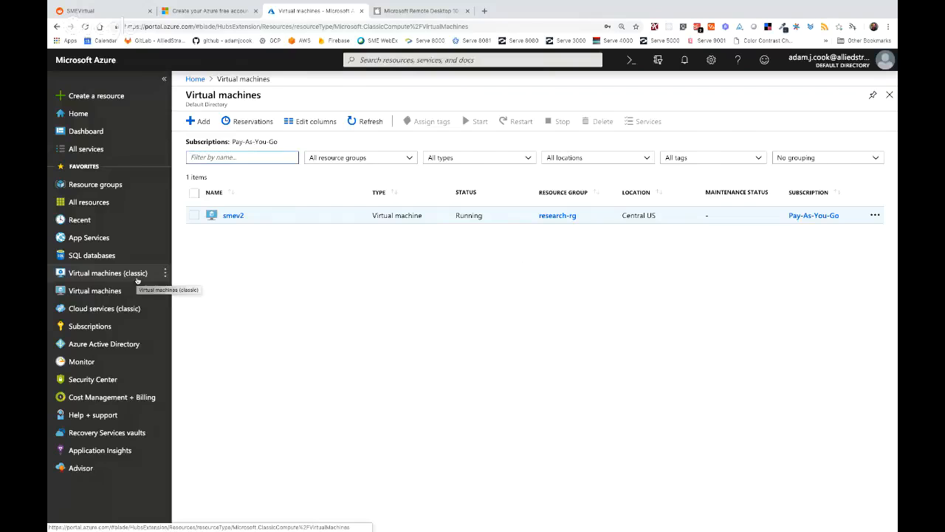
- Start a new virtual machine via + Add, leaving Pay-As-You-Go as its subscription
left_click(200, 121)
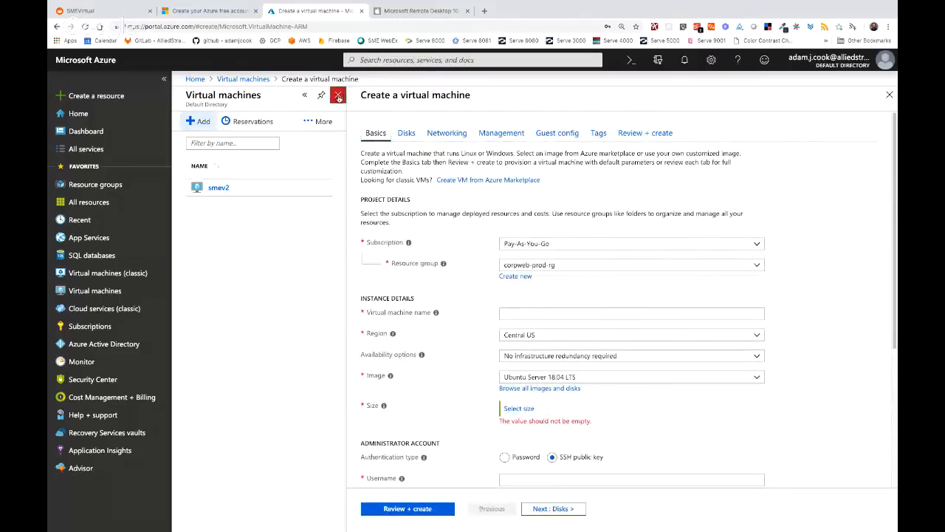
left_click(337, 96)
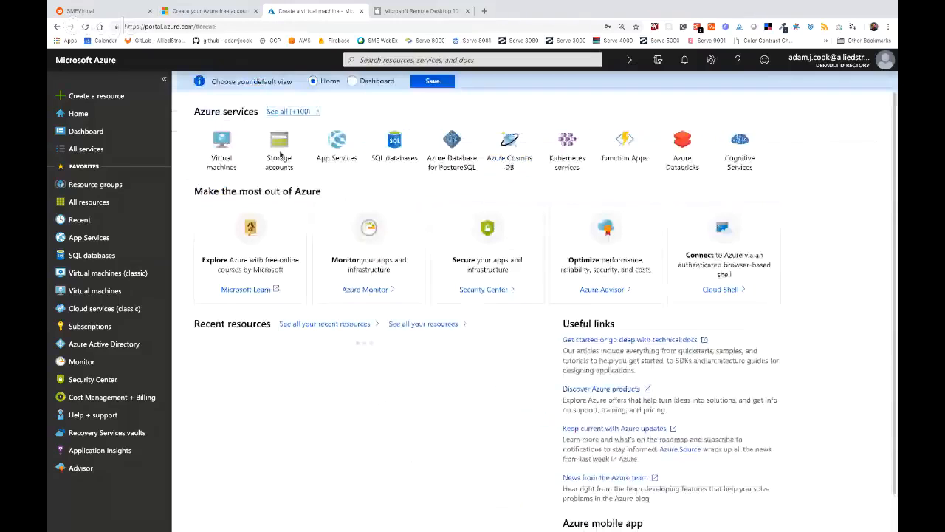
left_click(146, 289)
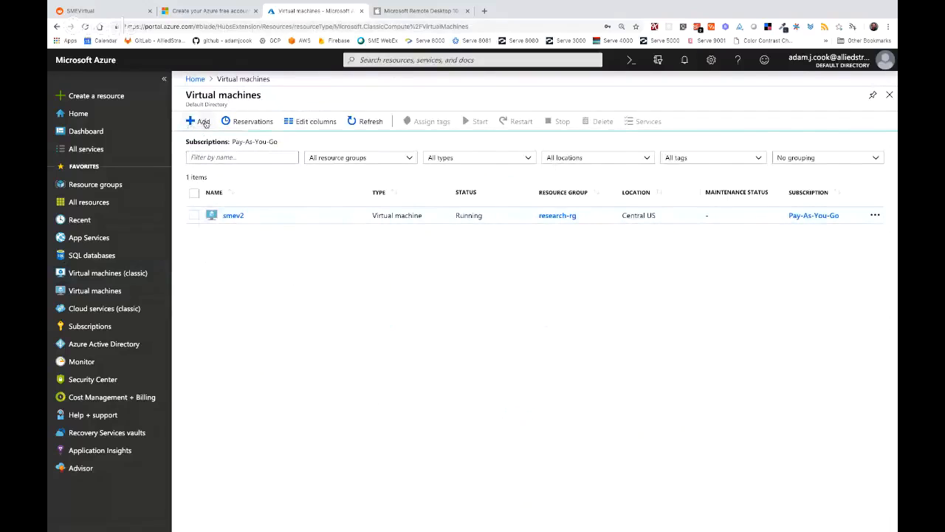
left_click(201, 121)
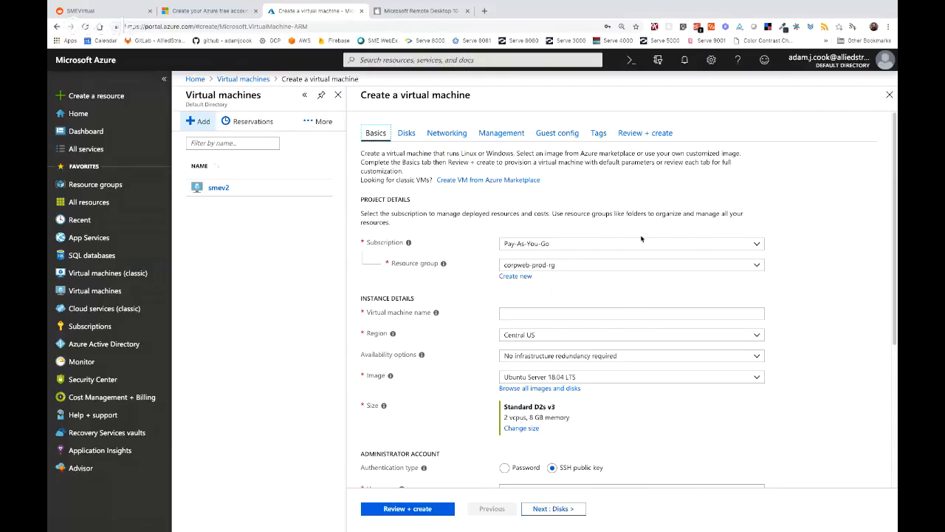
left_click(558, 244)
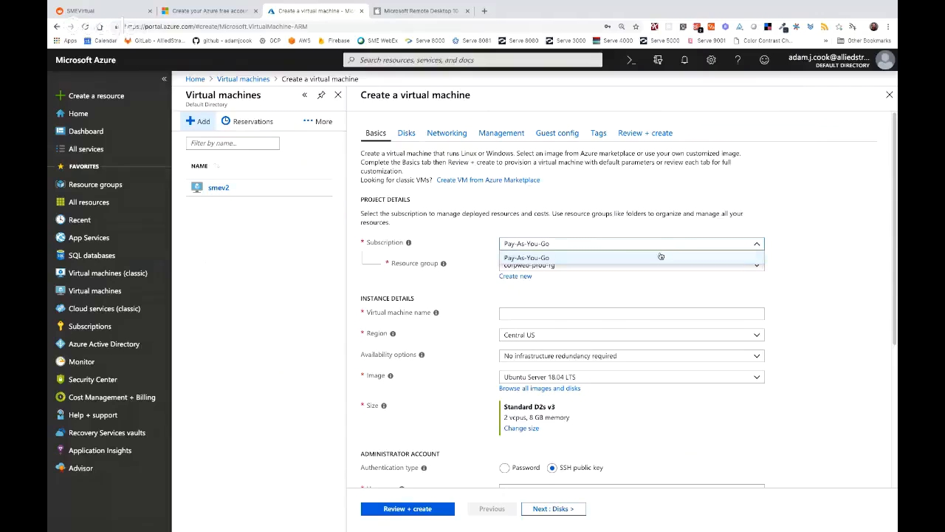
left_click(601, 255)
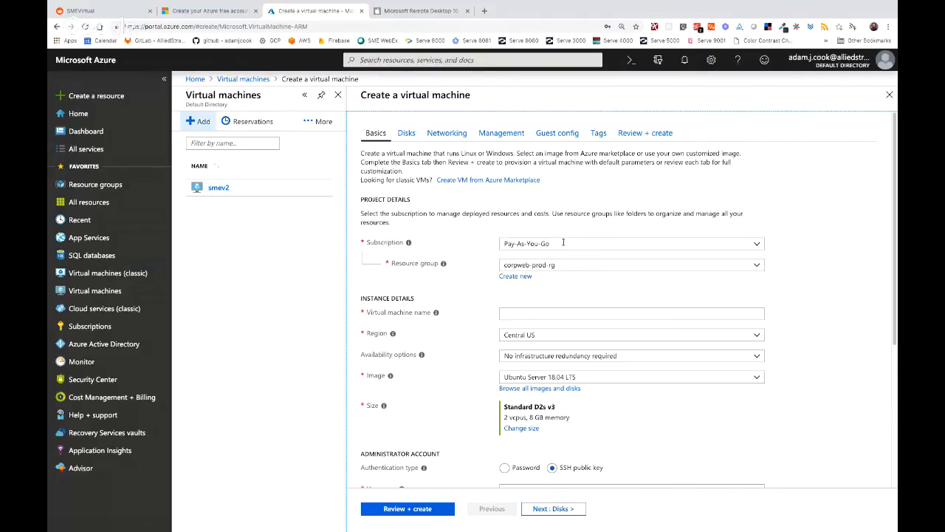
- Change the new VM's resource group from corpweb-prod-rg to research-rg
left_click(761, 271)
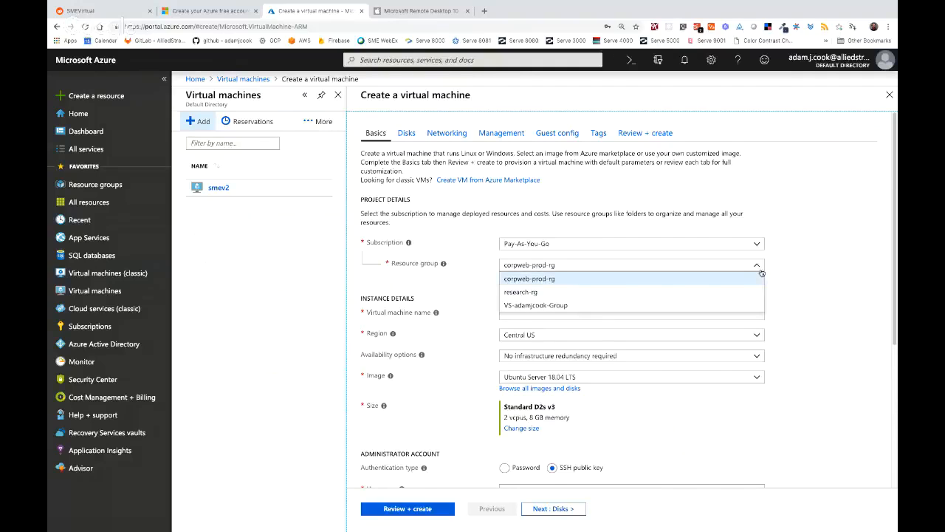
left_click(684, 293)
mouse_move(443, 265)
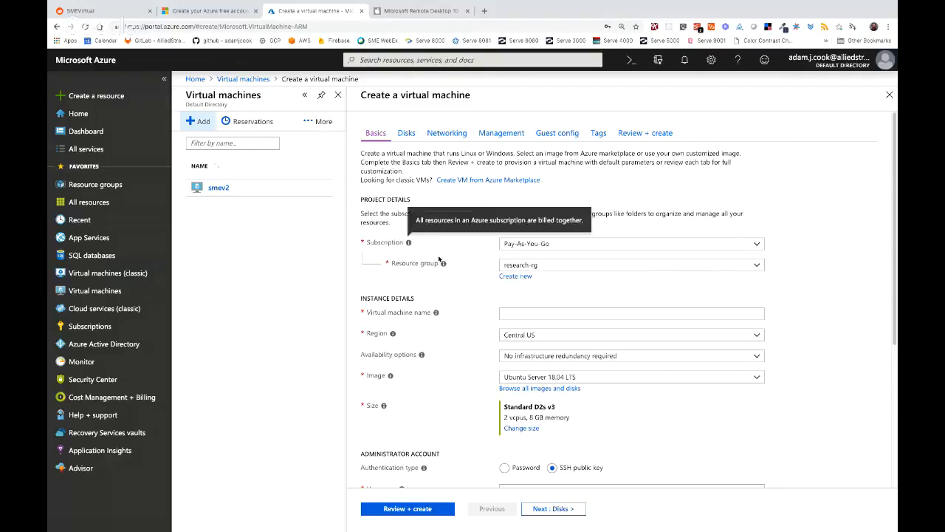
mouse_move(408, 243)
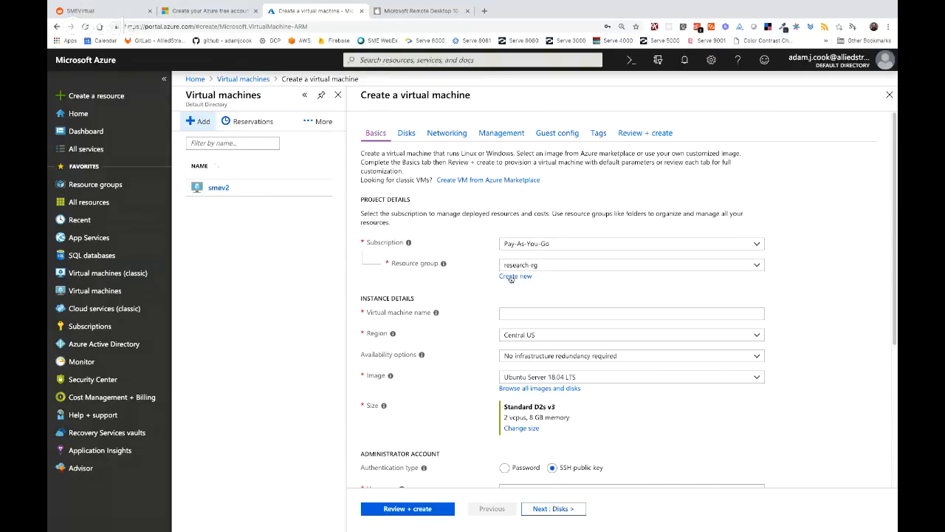
- Enter smev3 as the virtual machine name
left_click(520, 314)
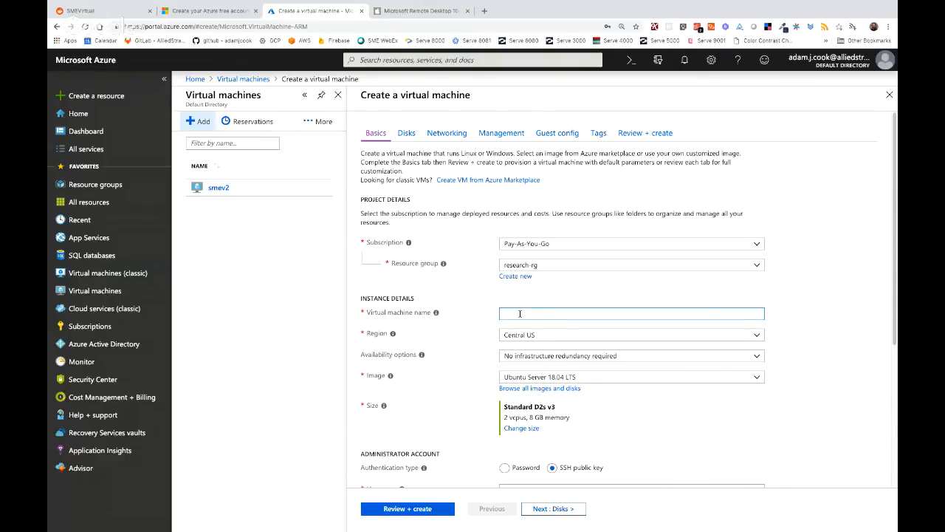
type("smev")
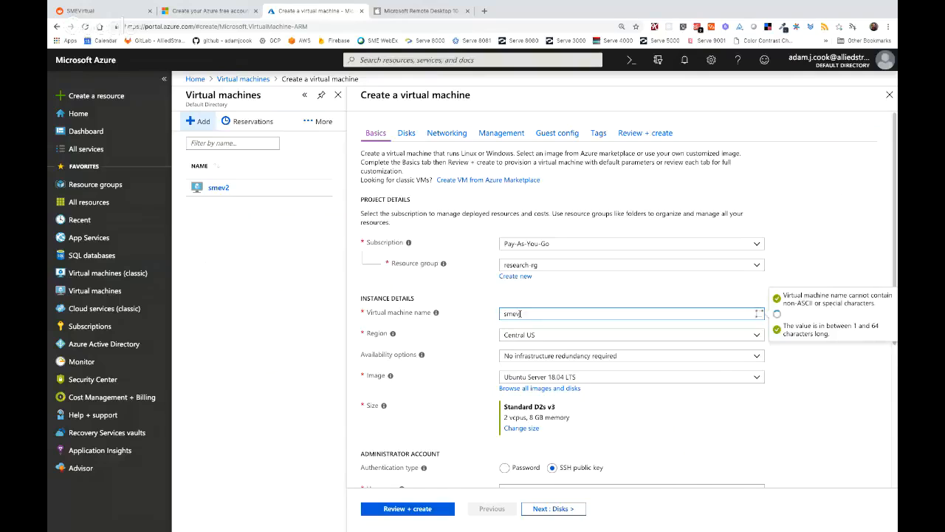
type("3")
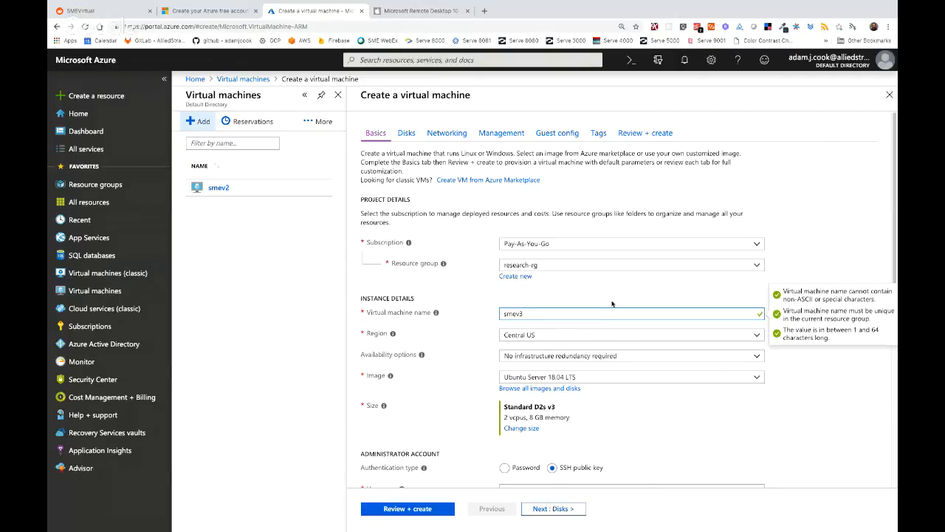
scroll(570, 329, "down", 1)
scroll(570, 329, "down", 1)
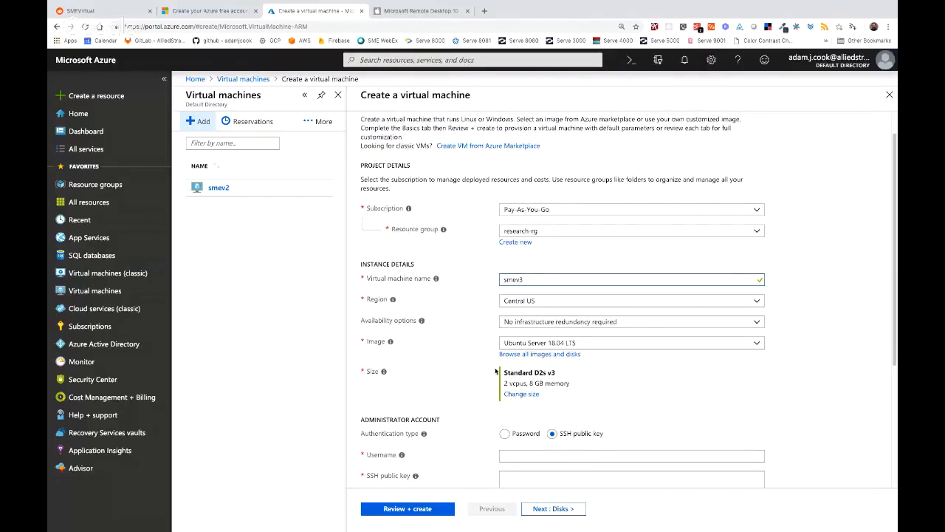
- Open the Browse all images and disks catalogue to choose the VM image
left_click(524, 355)
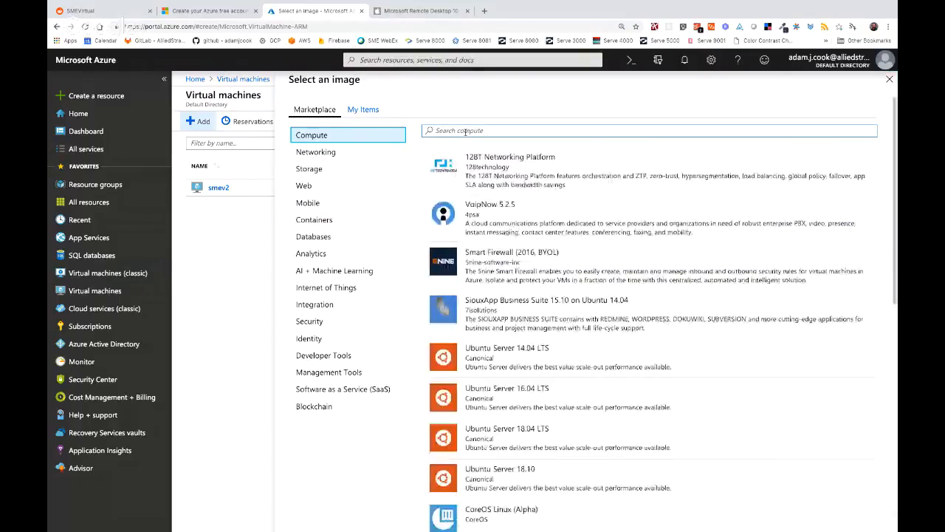
type("Windows 10")
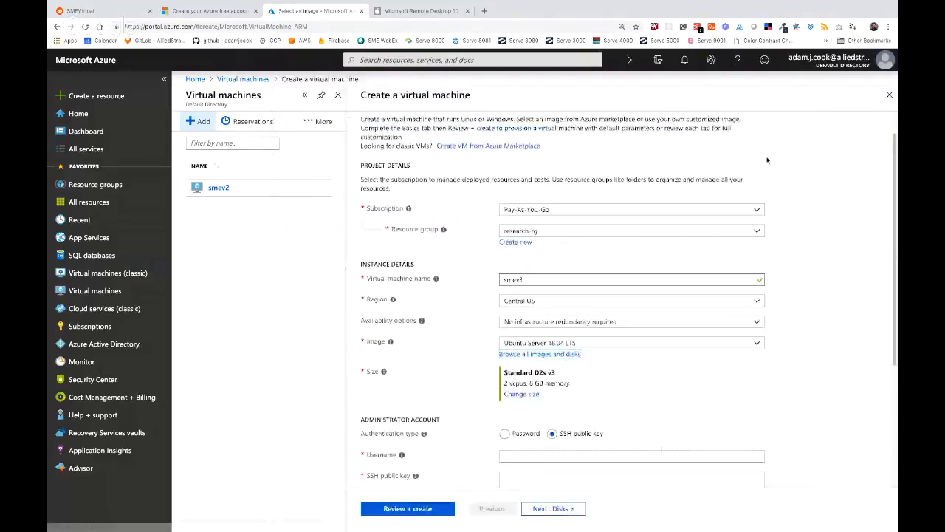
left_click(564, 355)
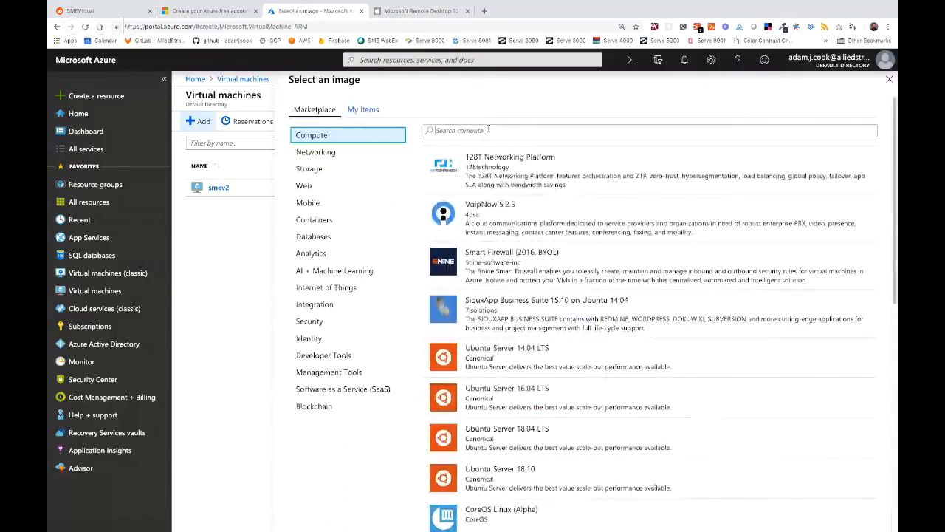
- Search compute images for 'Windows 10' and browse the Windows 10 Pro versions 1709, 1803 and 1809
left_click(488, 129)
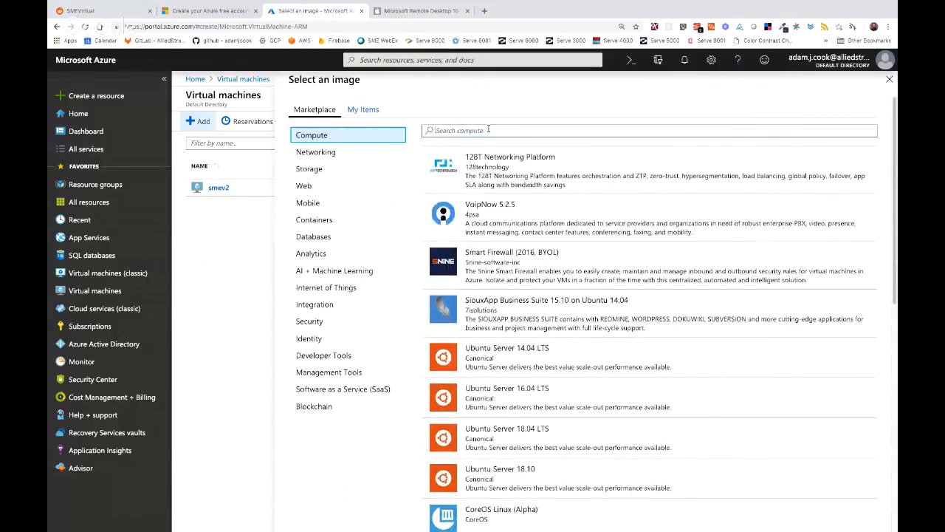
type("Windows 10")
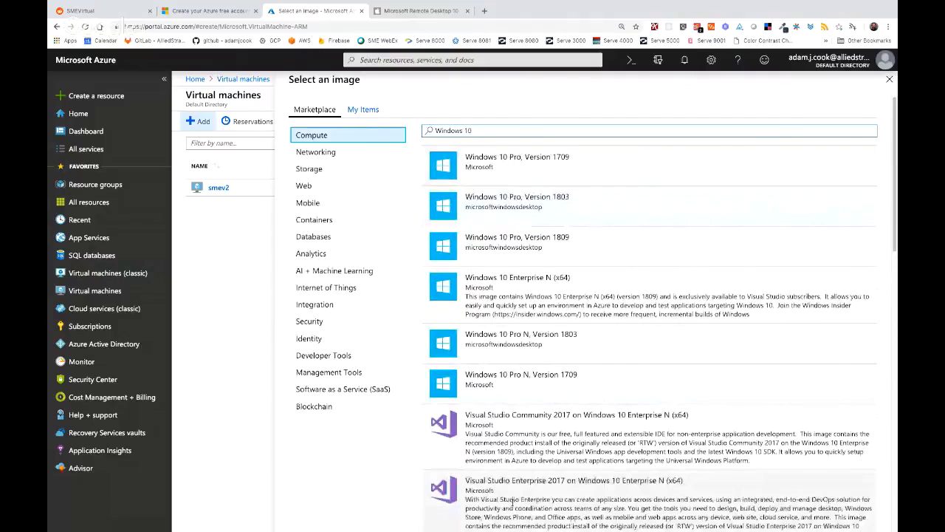
scroll(511, 442, "down", 2)
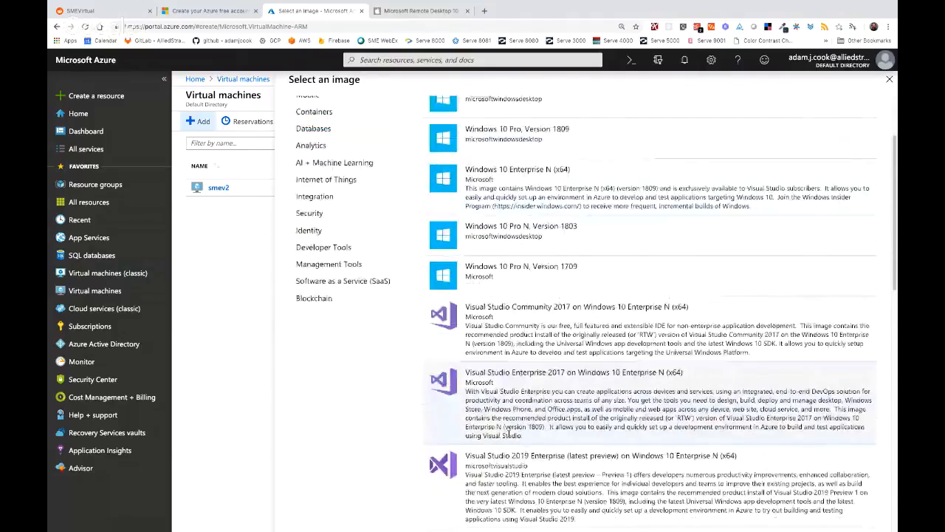
scroll(510, 431, "down", 3)
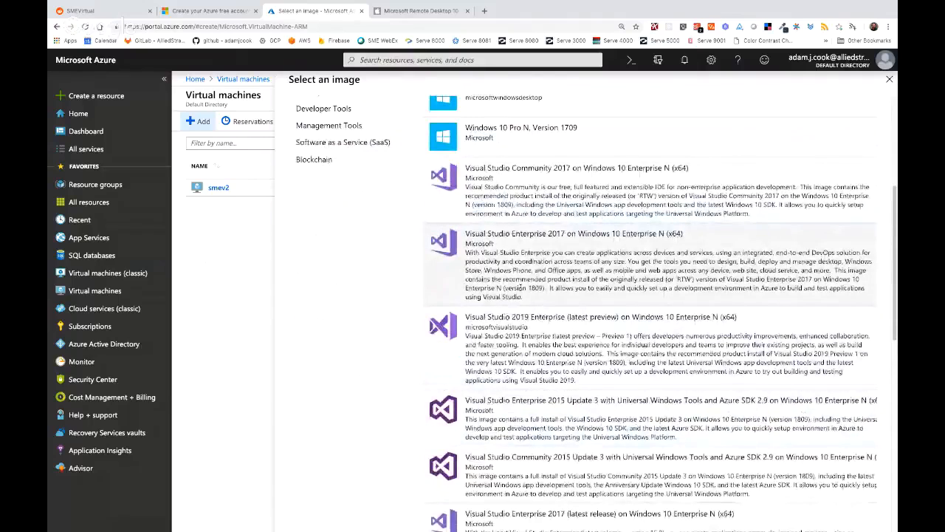
scroll(520, 288, "down", 1)
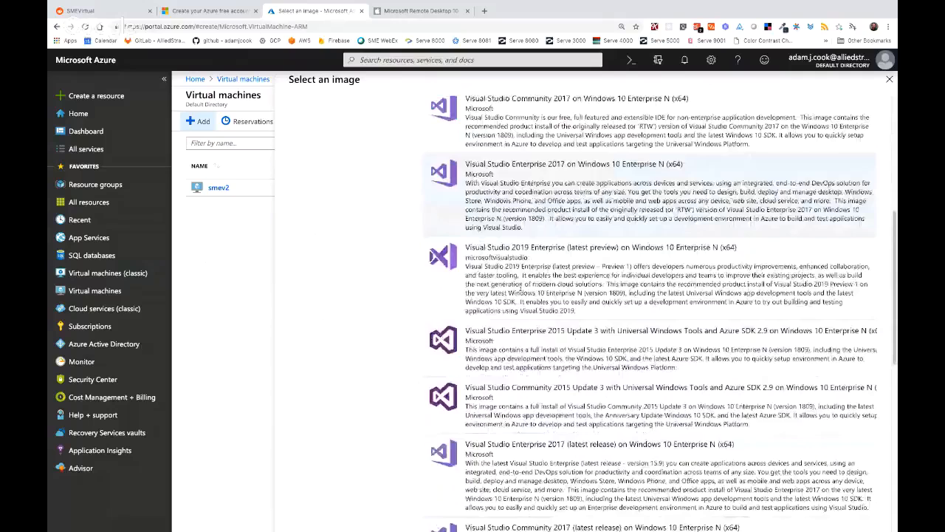
scroll(520, 287, "down", 1)
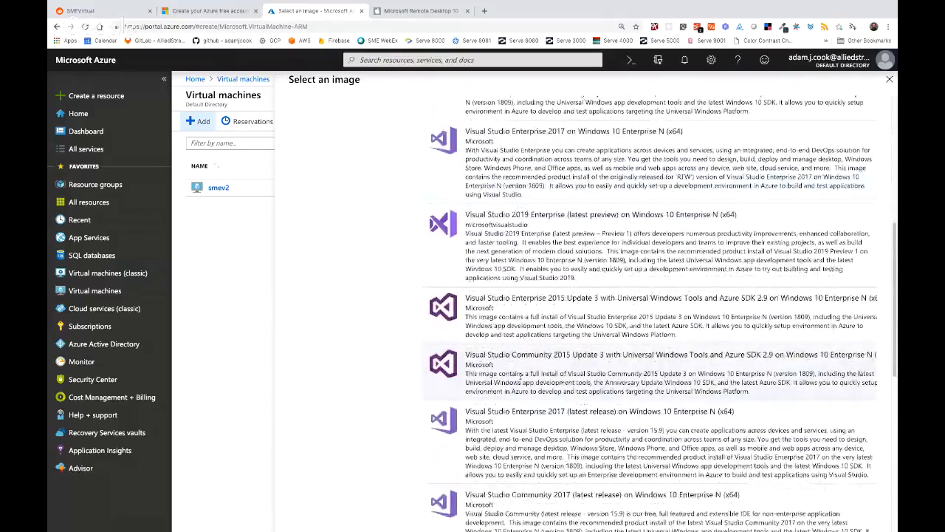
scroll(520, 374, "up", 1)
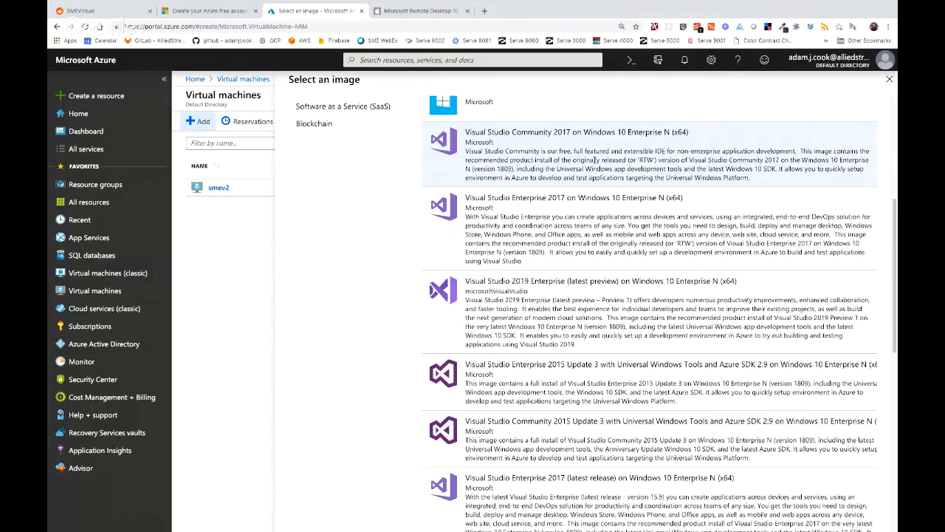
scroll(595, 159, "up", 2)
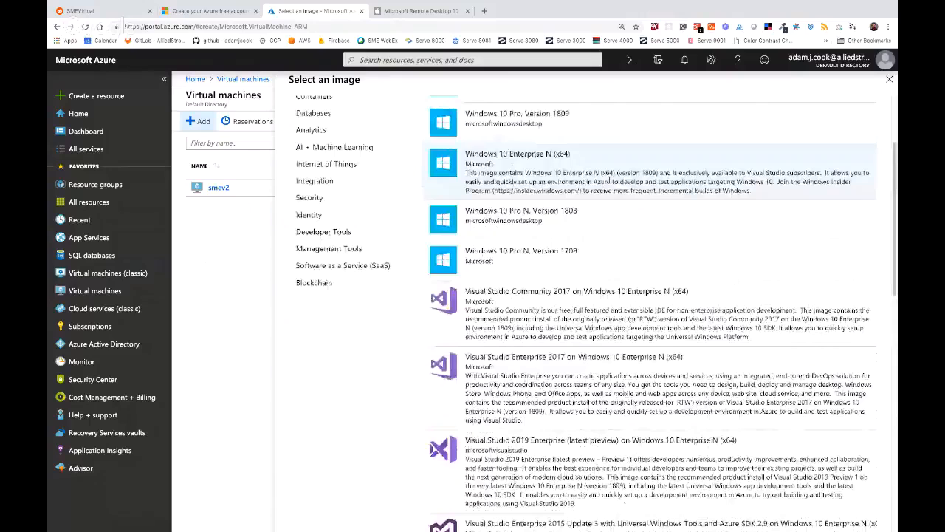
scroll(566, 146, "up", 2)
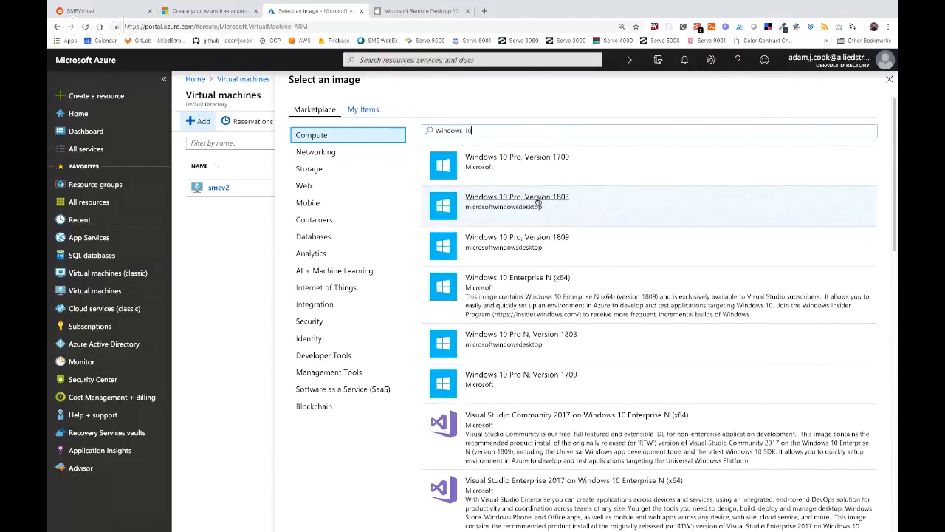
- Select Windows 10 Pro, Version 1803 as the VM image
left_click(539, 202)
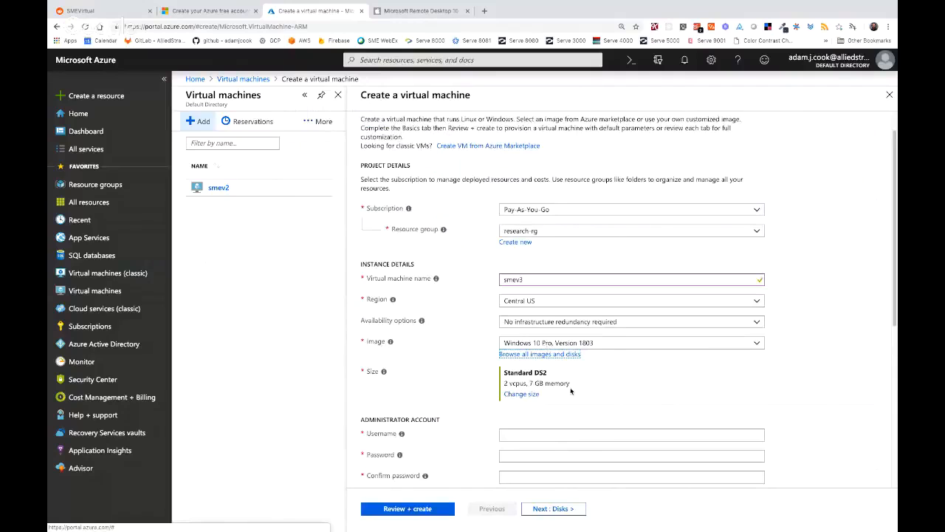
scroll(571, 392, "down", 1)
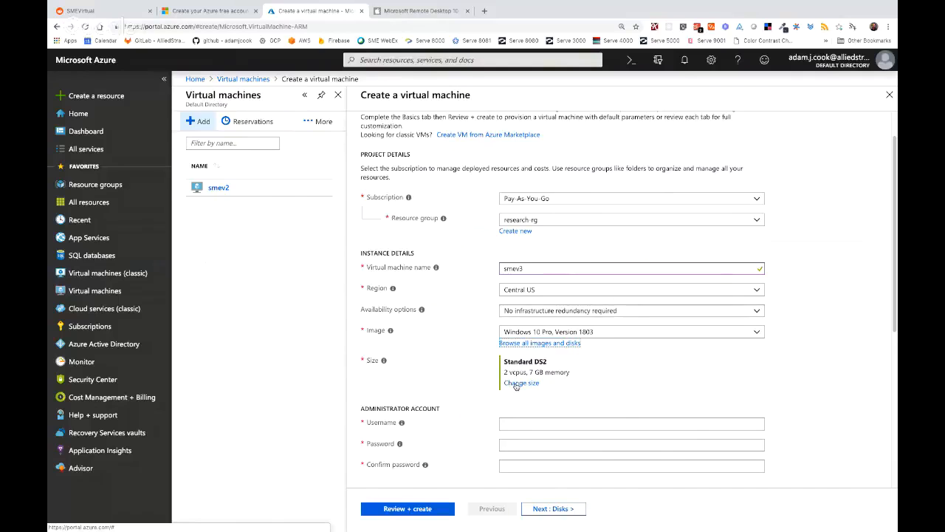
- Browse the 157 VM sizes and choose A6 with 4 vCPUs and 28 GB RAM
left_click(517, 383)
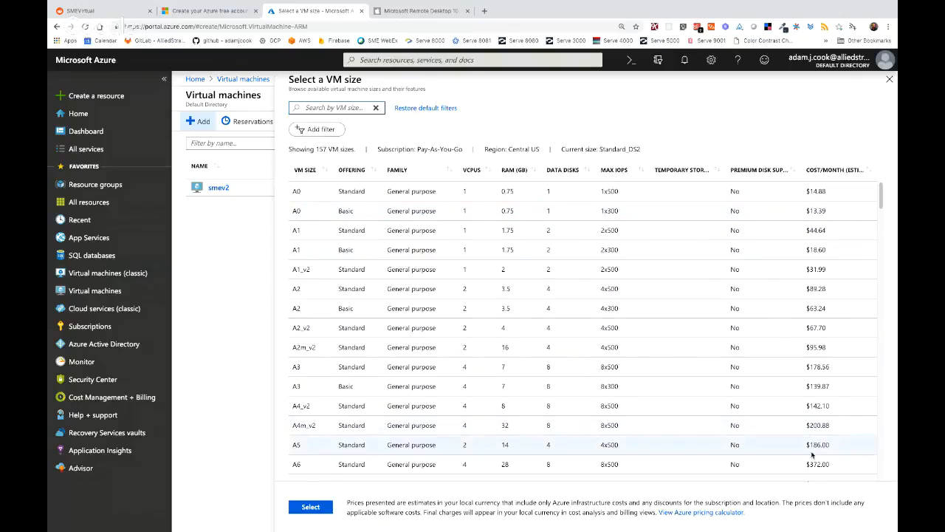
scroll(812, 451, "down", 5)
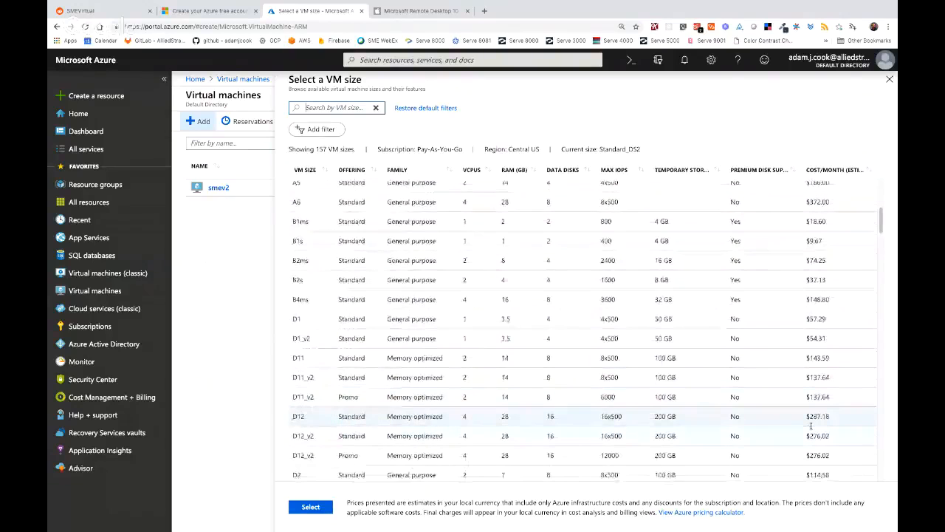
scroll(811, 426, "down", 4)
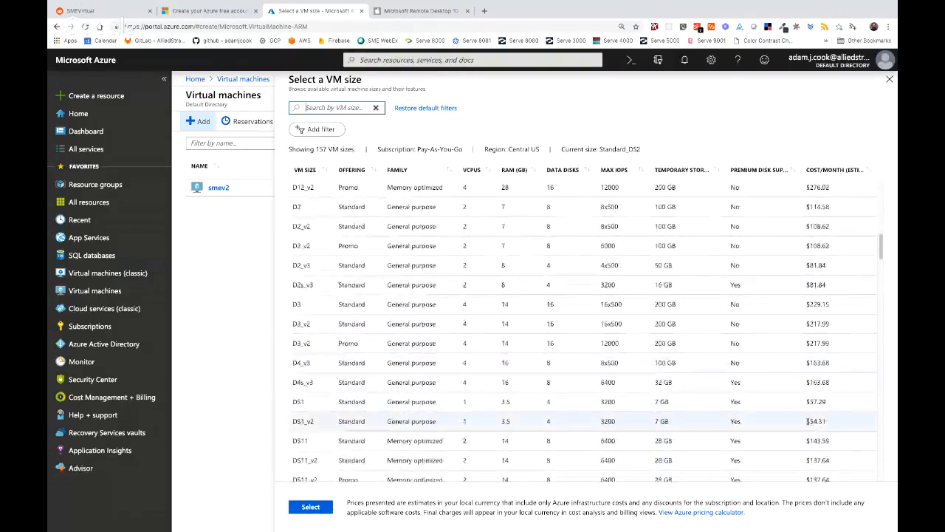
scroll(808, 421, "down", 3)
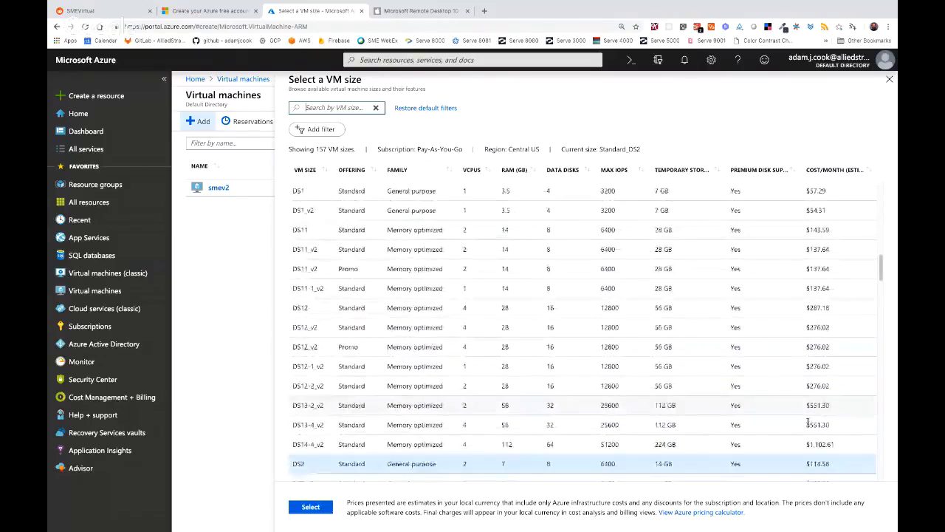
scroll(809, 422, "up", 10)
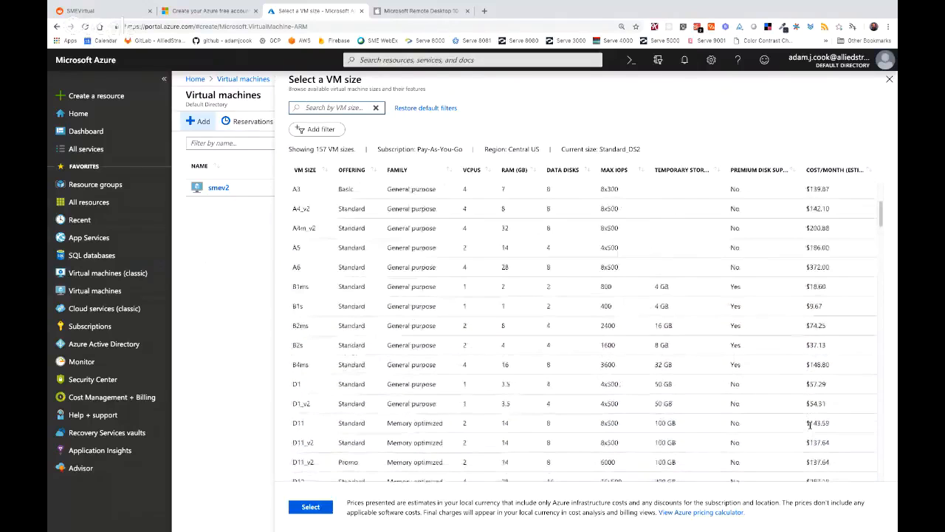
scroll(809, 414, "up", 1)
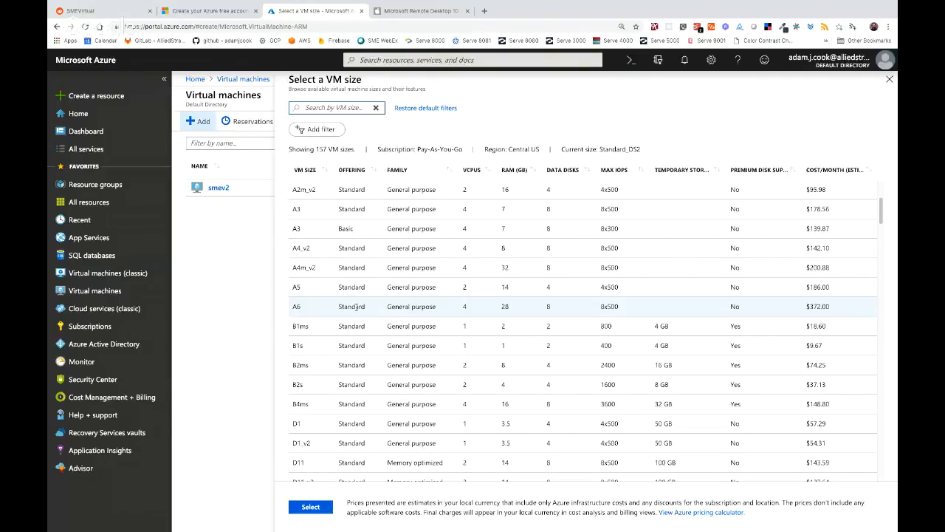
left_click(302, 310)
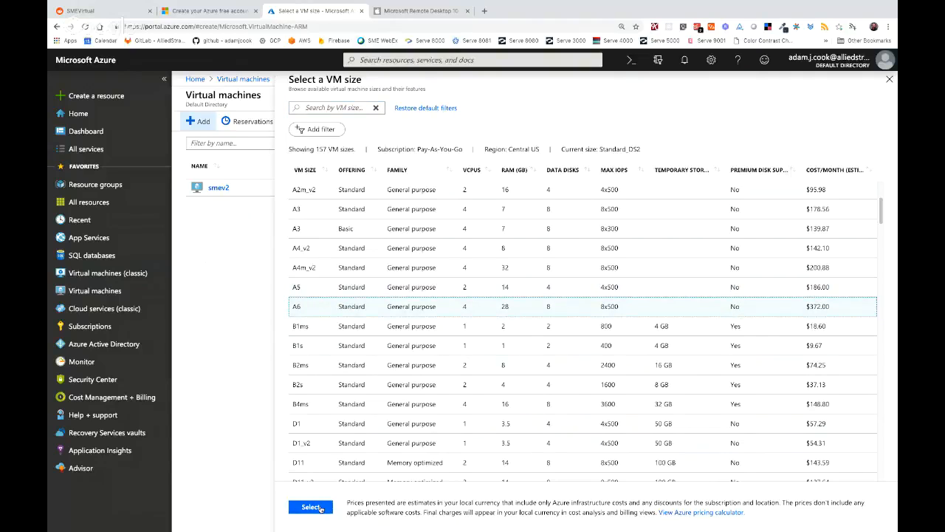
- Confirm Standard A6 (4 vCPUs, 28 GB memory) as smev3's size and continue down the form
left_click(320, 508)
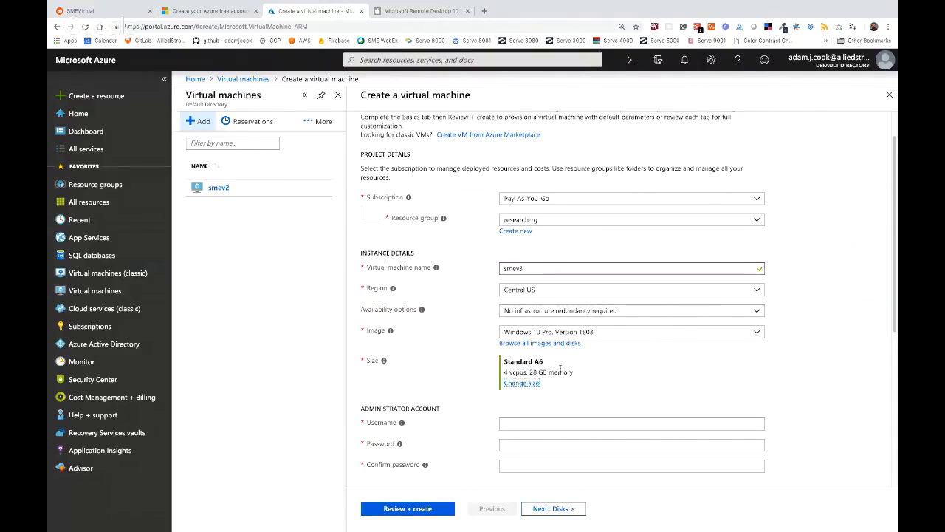
scroll(561, 367, "down", 2)
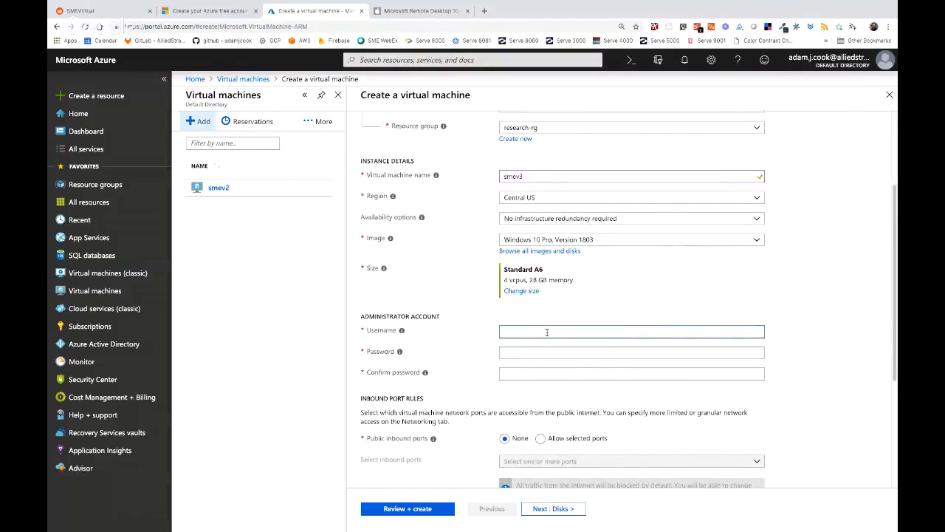
- Enter the administrator username, retype a valid password, and repeat it in Confirm password
type("adamjcook")
key("Tab")
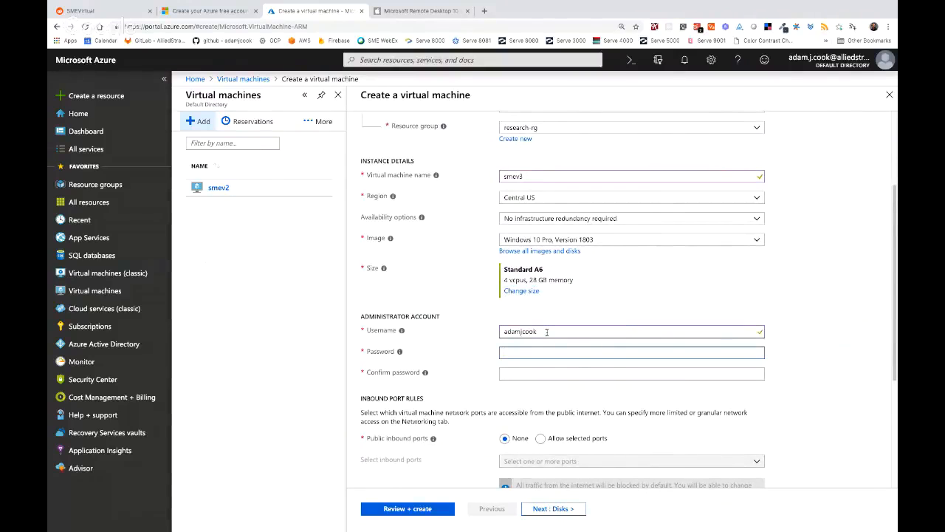
type("Password1")
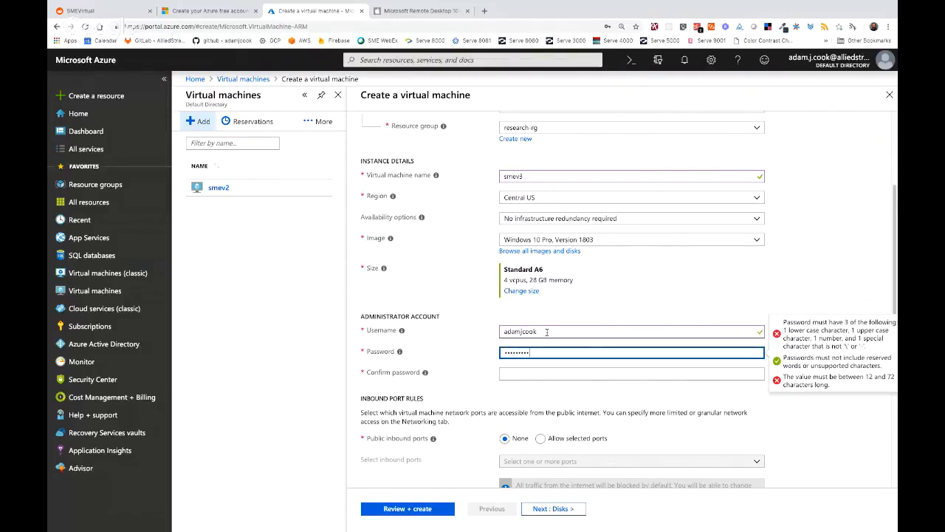
key("BackSpace")
key("BackSpace")
key("BackSpace")
key("BackSpace")
key("BackSpace")
key("BackSpace")
key("BackSpace")
key("BackSpace")
key("BackSpace")
type("••••••••")
key("ctrl+a")
type("•••••••••••••")
key("Tab")
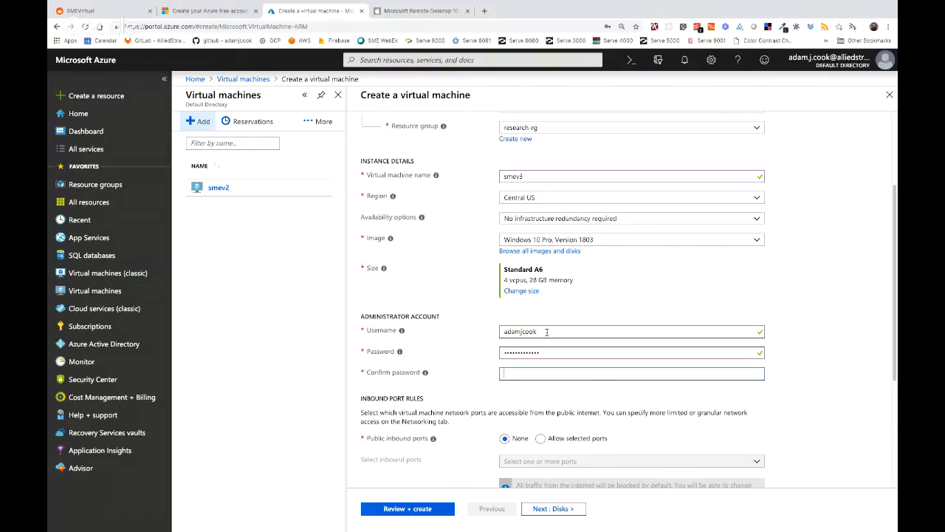
type("••••••••••")
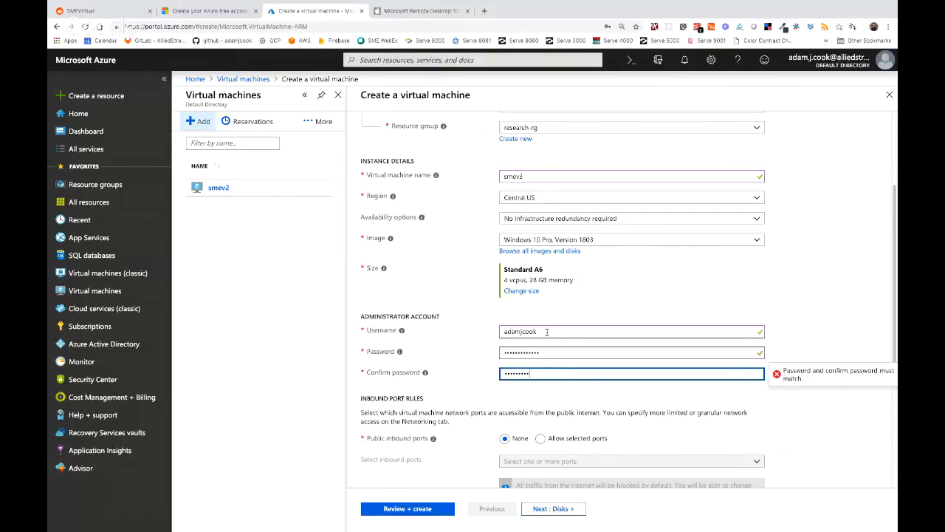
type("•••")
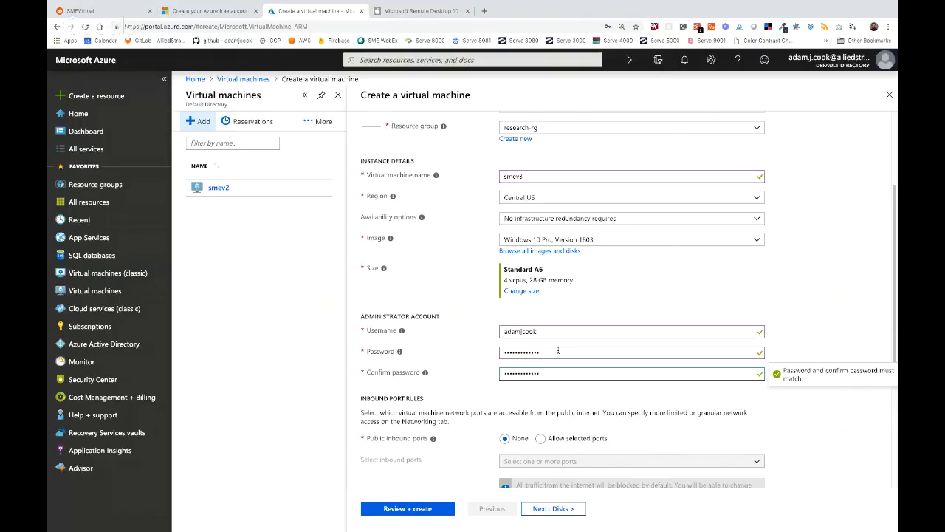
left_click(558, 350)
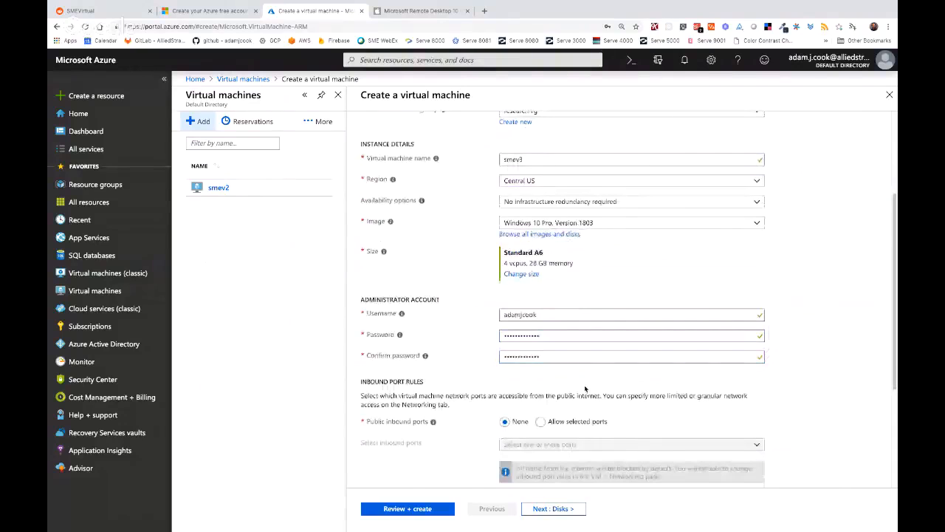
- Choose 'Allow selected ports' for public inbound access and tick RDP (3389)
scroll(580, 384, "down", 3)
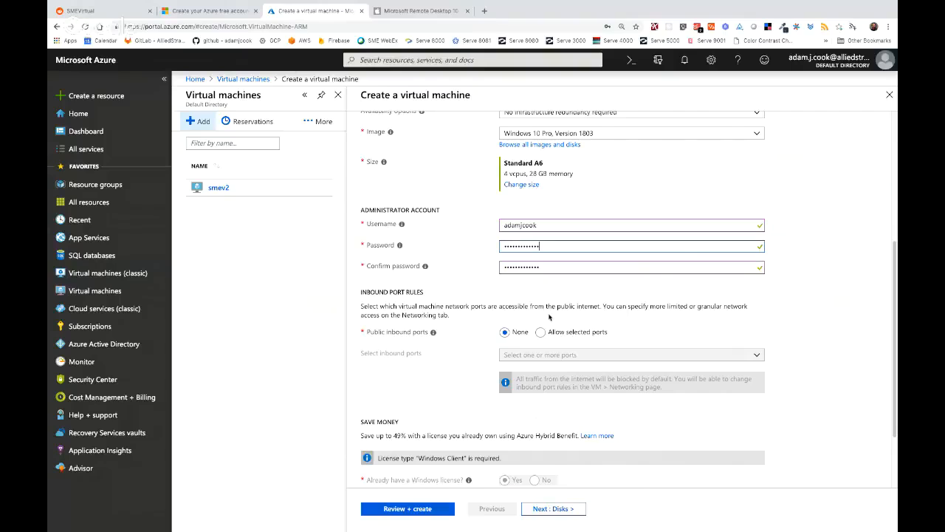
left_click(540, 332)
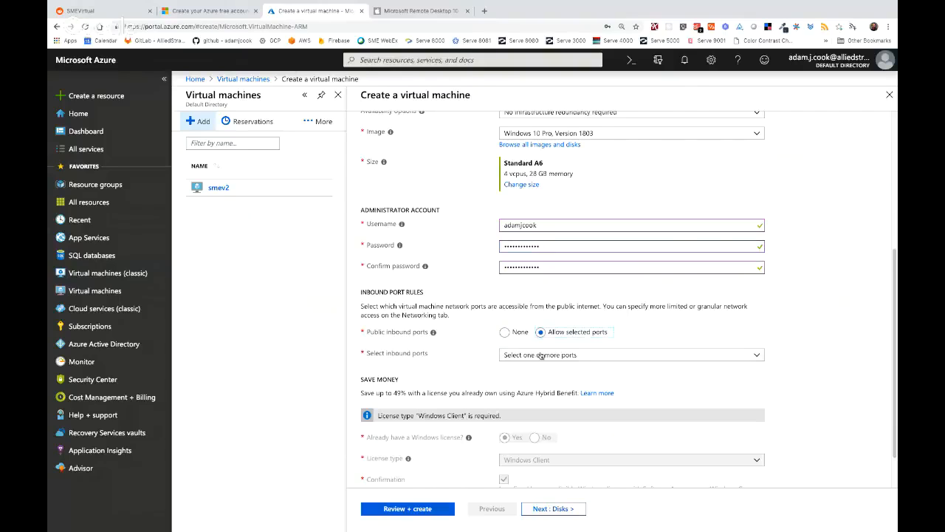
left_click(543, 356)
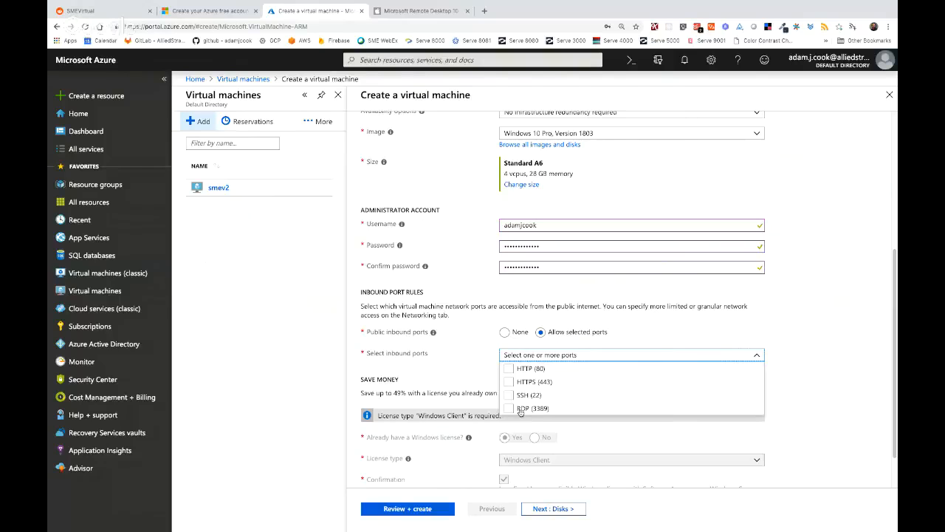
left_click(510, 409)
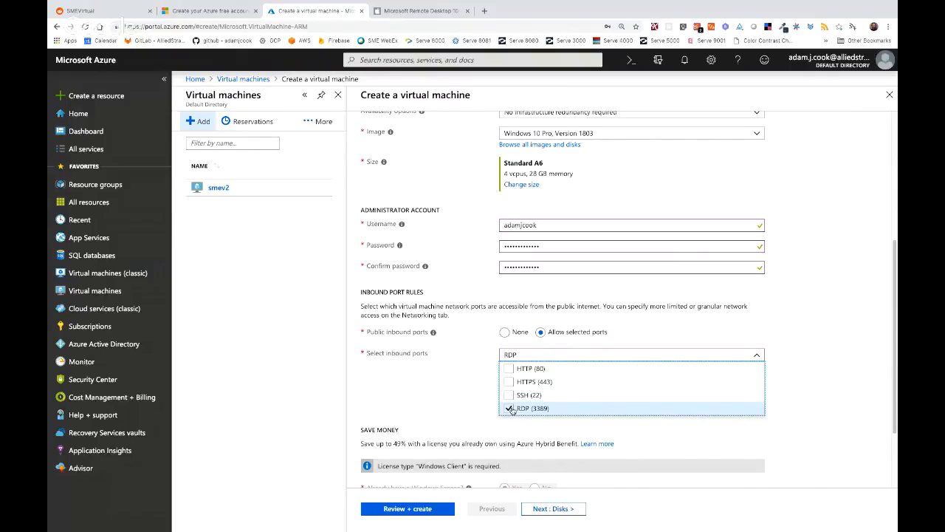
- Close the inbound port list and review the Windows licensing confirmation under Azure Hybrid Benefit
left_click(815, 356)
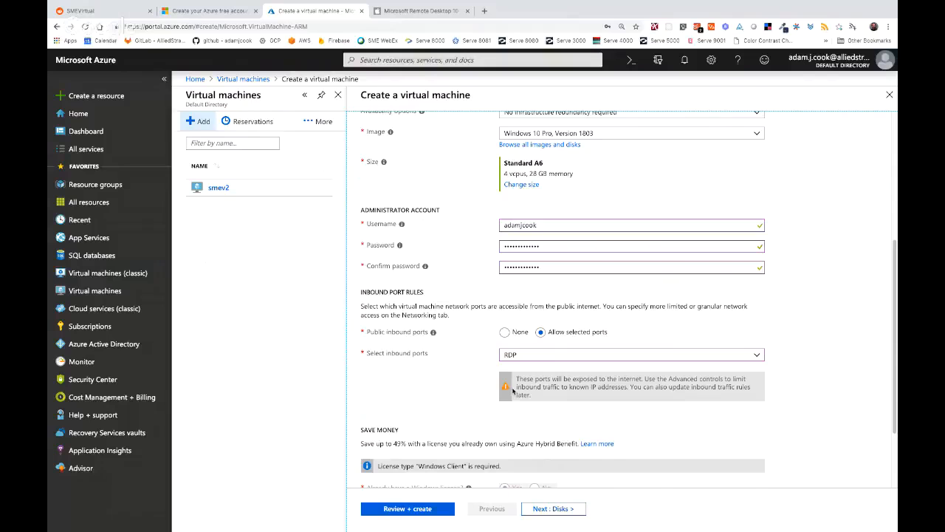
scroll(515, 392, "down", 1)
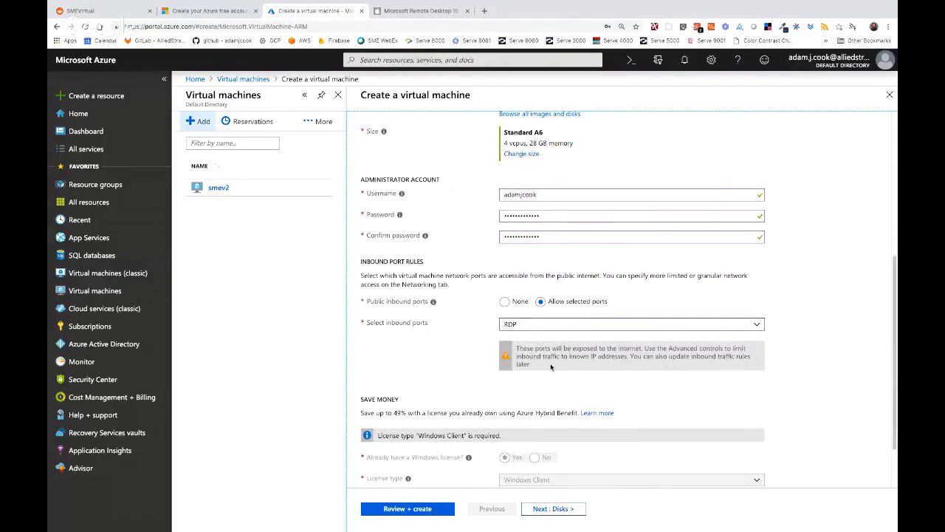
scroll(587, 356, "down", 1)
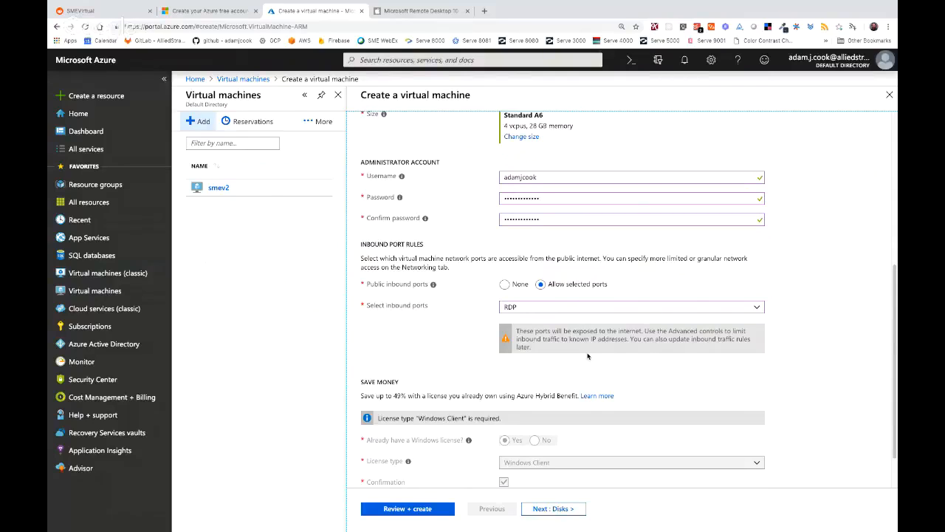
scroll(587, 356, "down", 2)
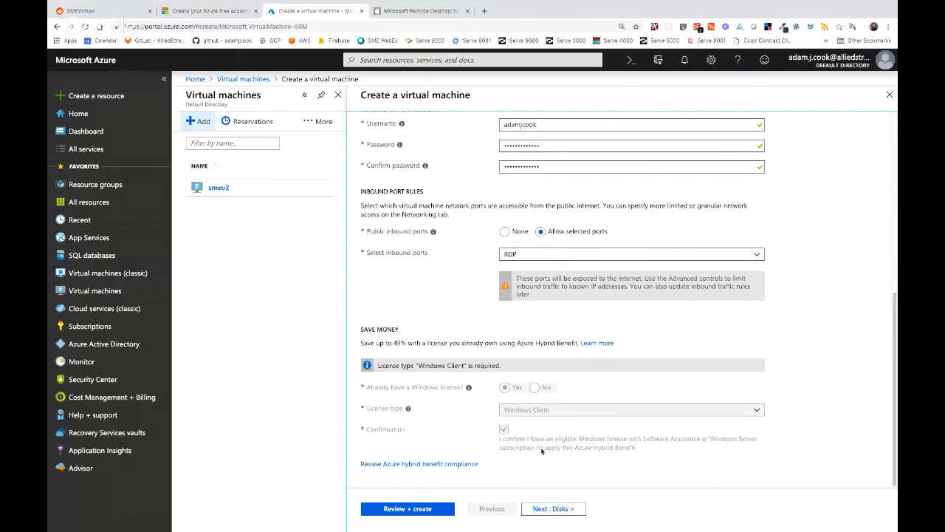
scroll(543, 452, "up", 3)
scroll(540, 403, "up", 2)
scroll(540, 403, "down", 5)
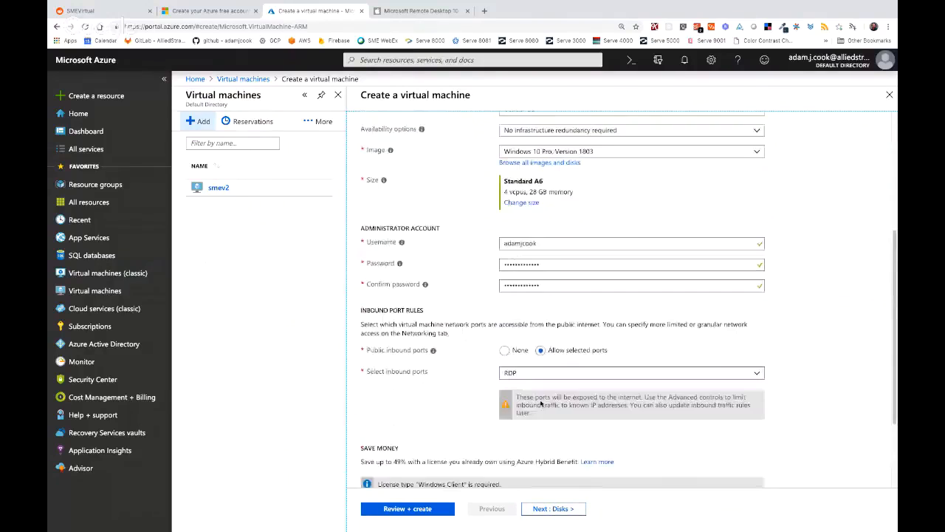
- On the Disks step, try Premium SSD, then revert the OS disk to Standard SSD
left_click(547, 509)
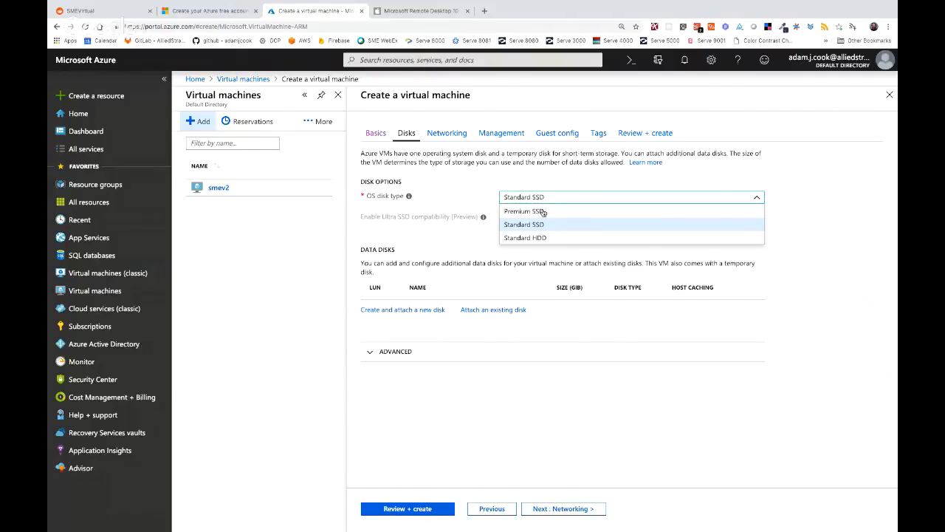
left_click(544, 213)
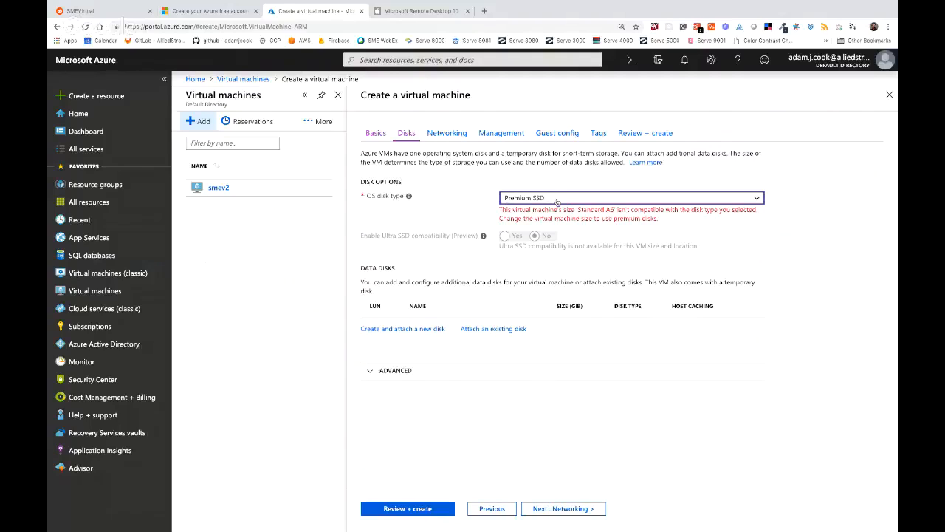
left_click(560, 200)
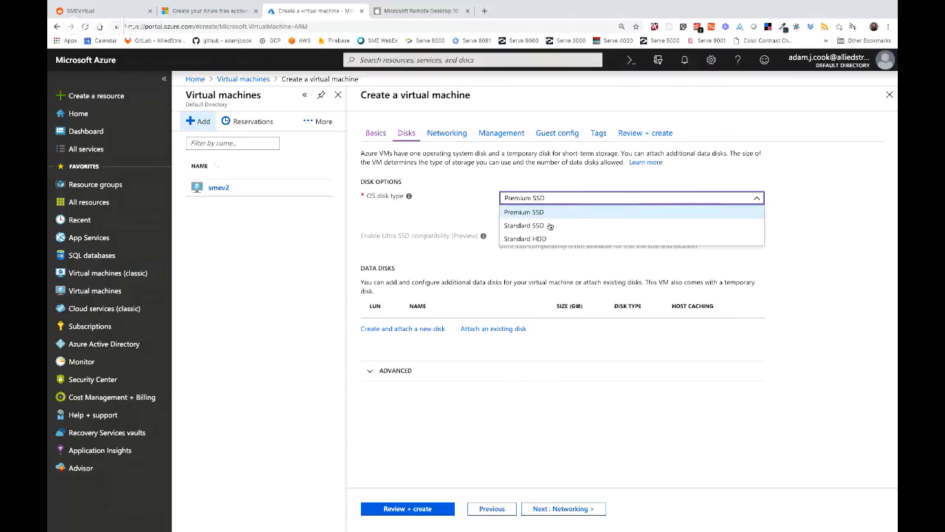
left_click(550, 225)
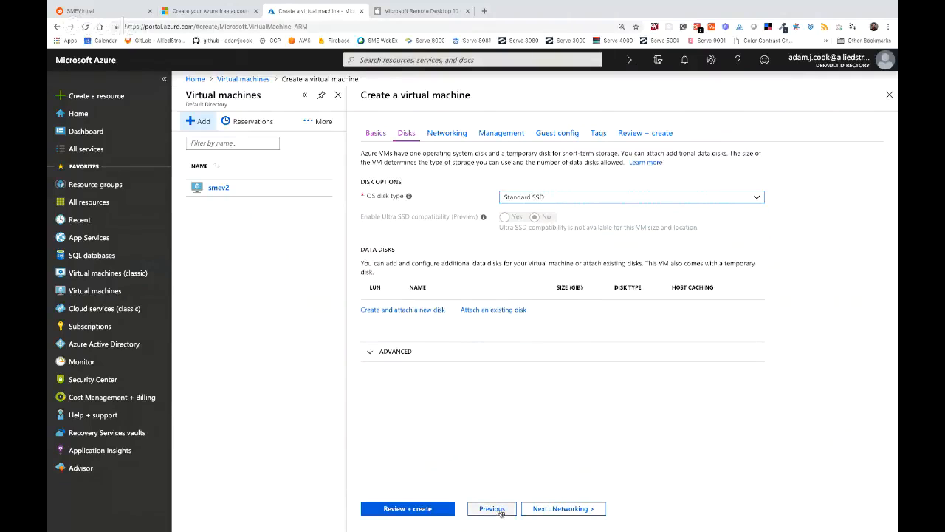
left_click(567, 511)
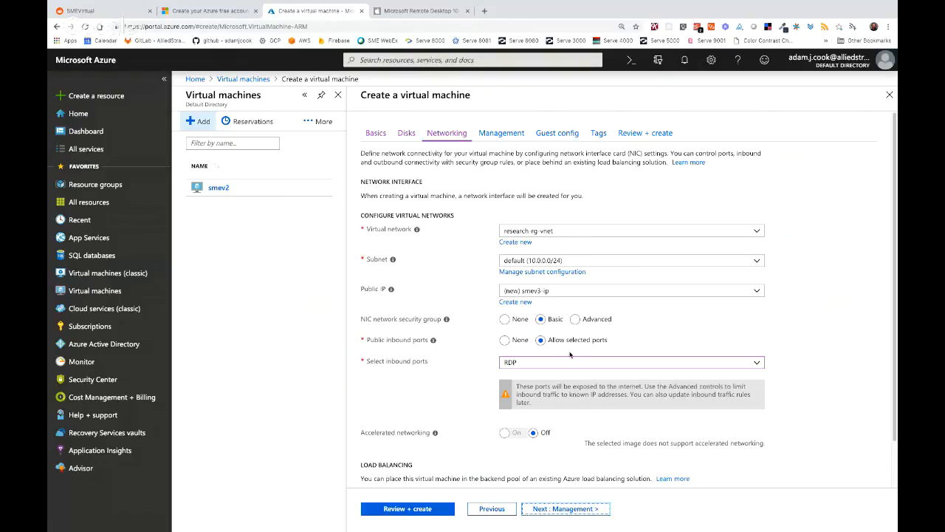
- Review the networking defaults (research-rg-vnet, subnet 10.0.0.0/24, new smev3-ip) and proceed
scroll(564, 347, "down", 1)
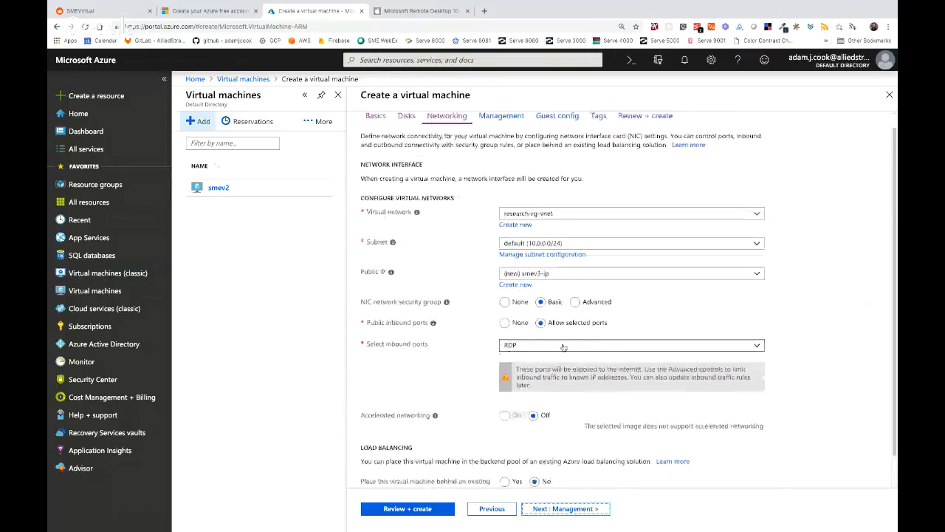
scroll(564, 347, "down", 2)
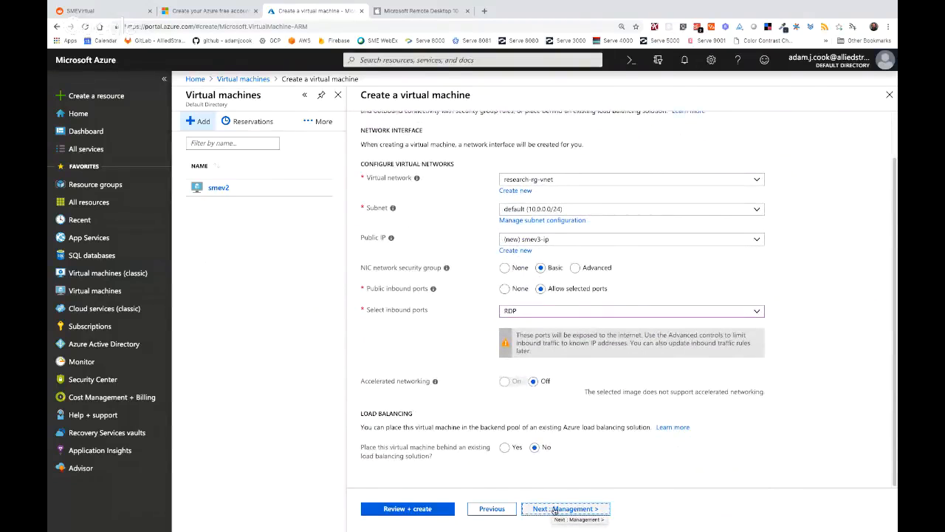
left_click(554, 510)
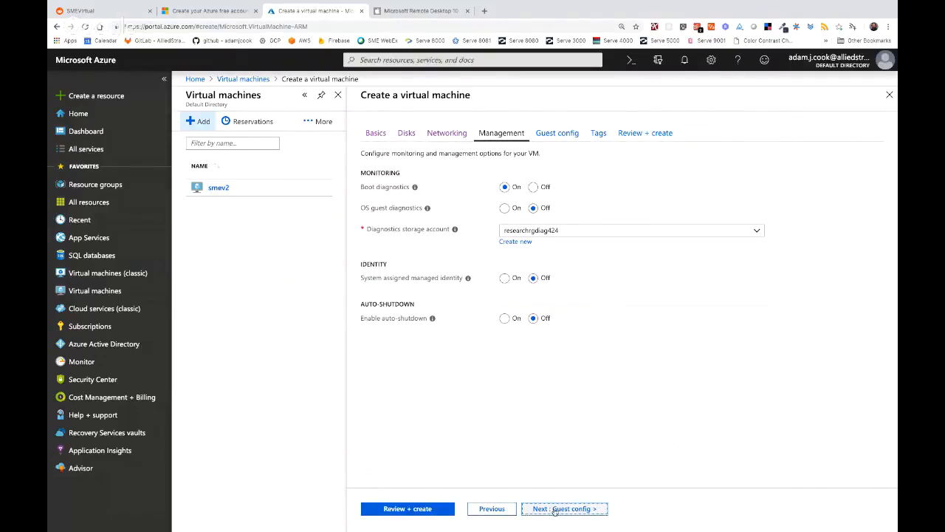
- Pass through Guest config and Tags to Review + create, checking the Standard A6 summary
left_click(554, 510)
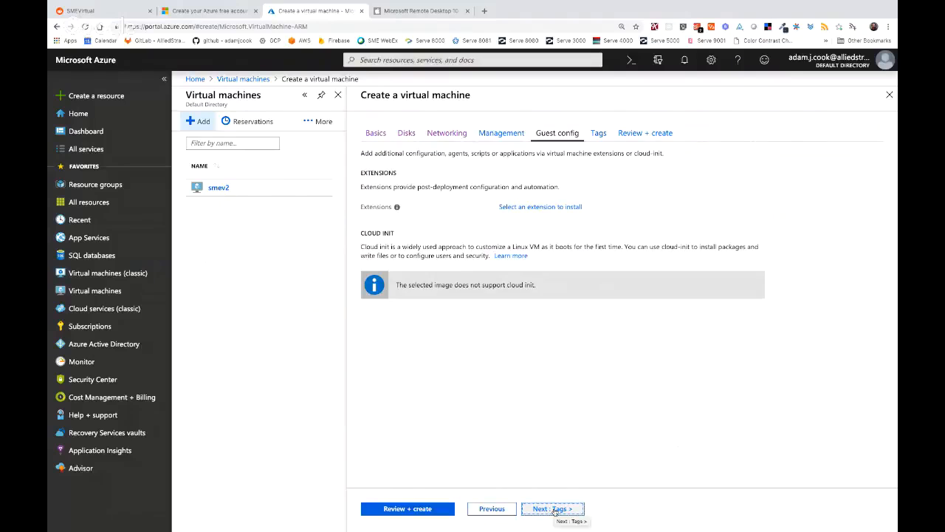
left_click(554, 510)
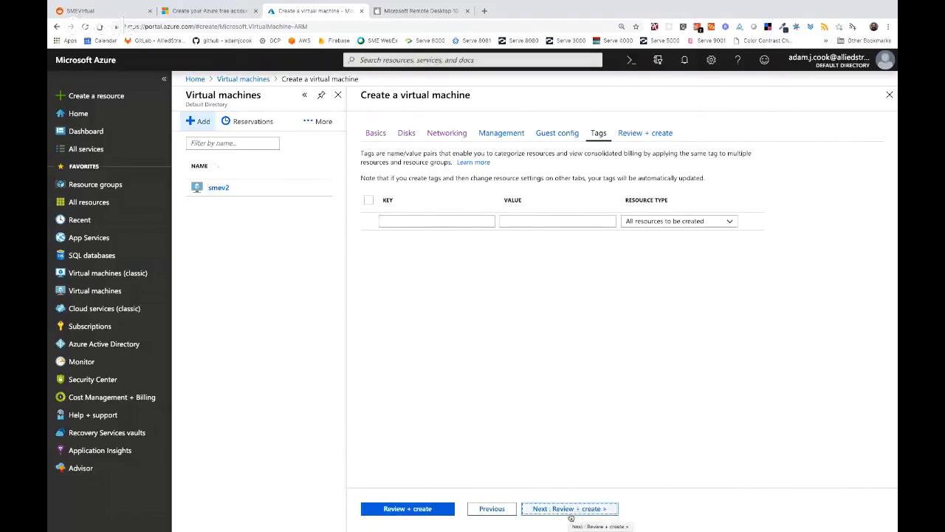
left_click(570, 514)
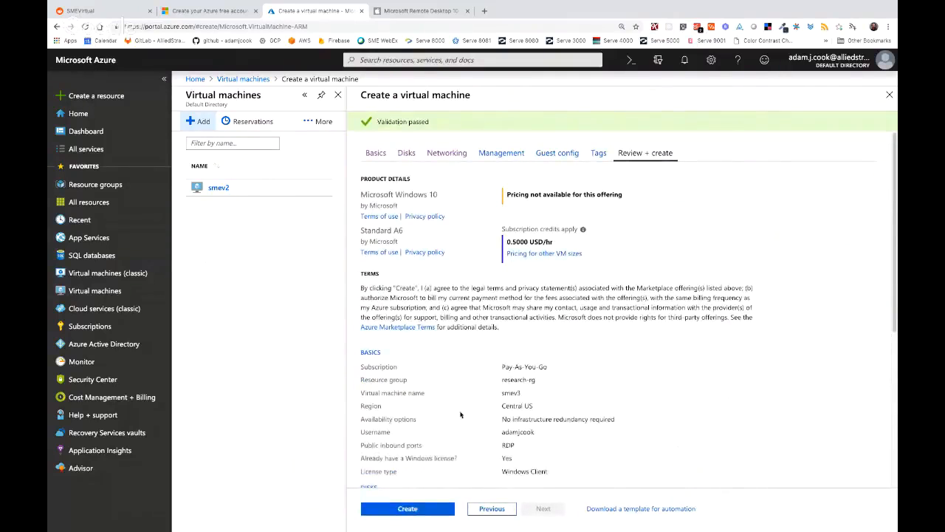
scroll(494, 403, "down", 4)
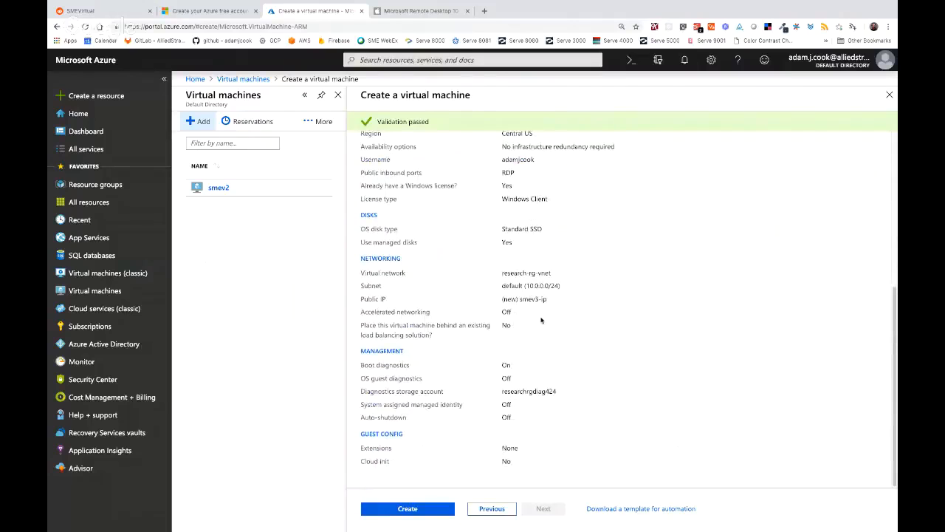
scroll(541, 320, "up", 2)
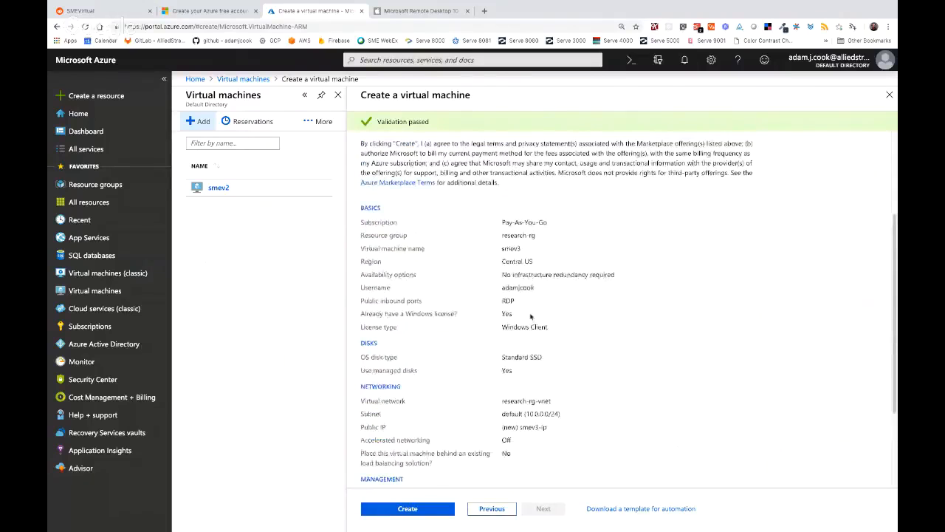
scroll(524, 285, "up", 2)
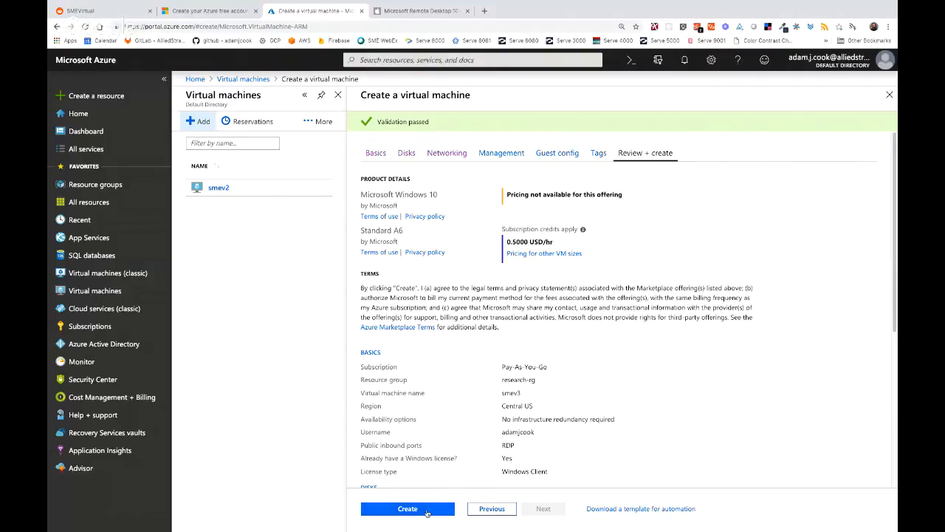
- Create the smev3 VM and open its deployment overview from the progress notification
left_click(427, 511)
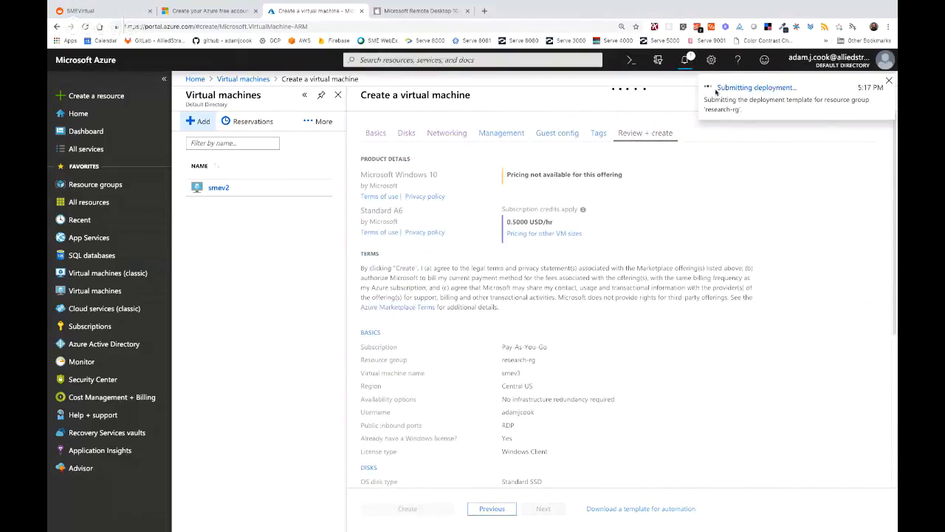
left_click(743, 89)
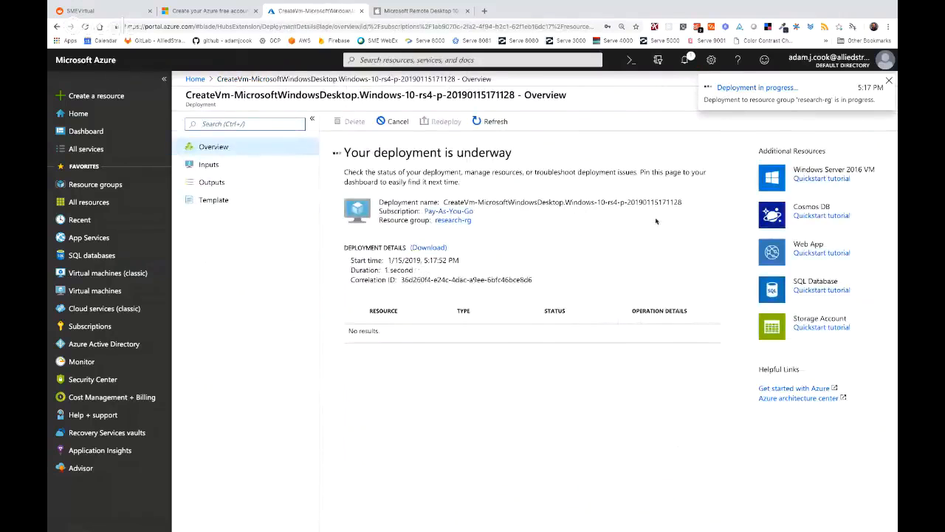
left_click(889, 81)
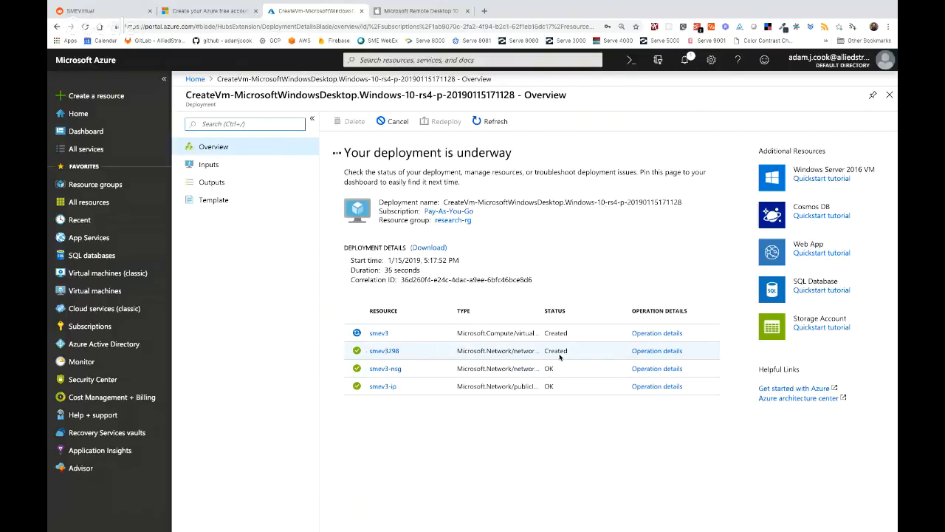
- View operation details for smev3298, then smev3, highlighting its Running provisioning state
left_click(648, 351)
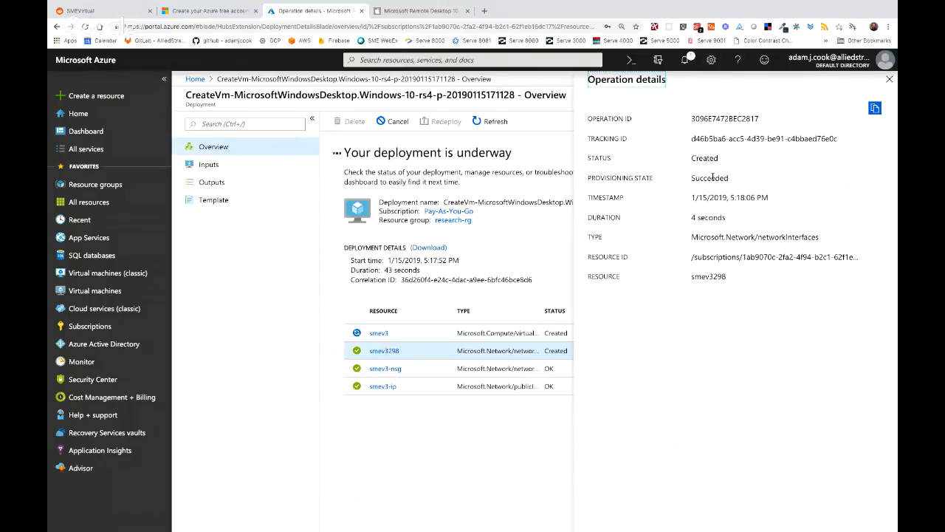
left_click(891, 81)
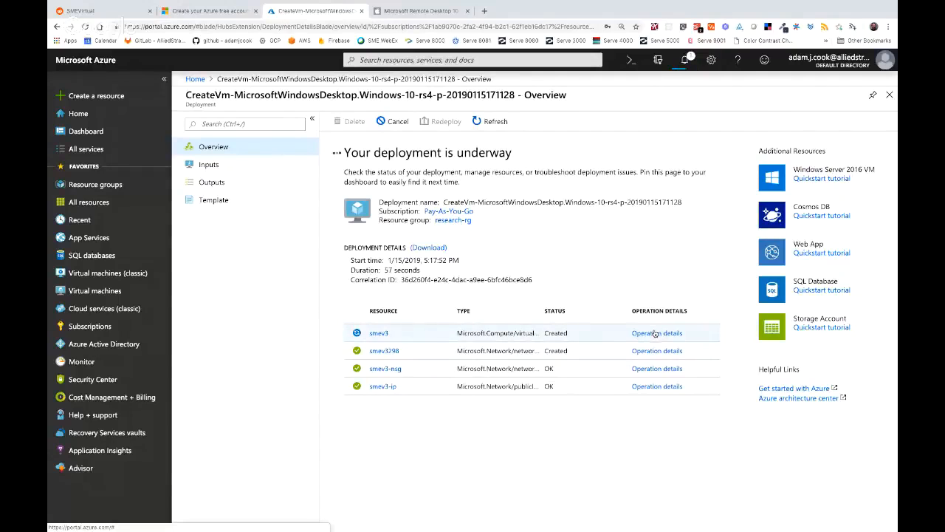
left_click(655, 333)
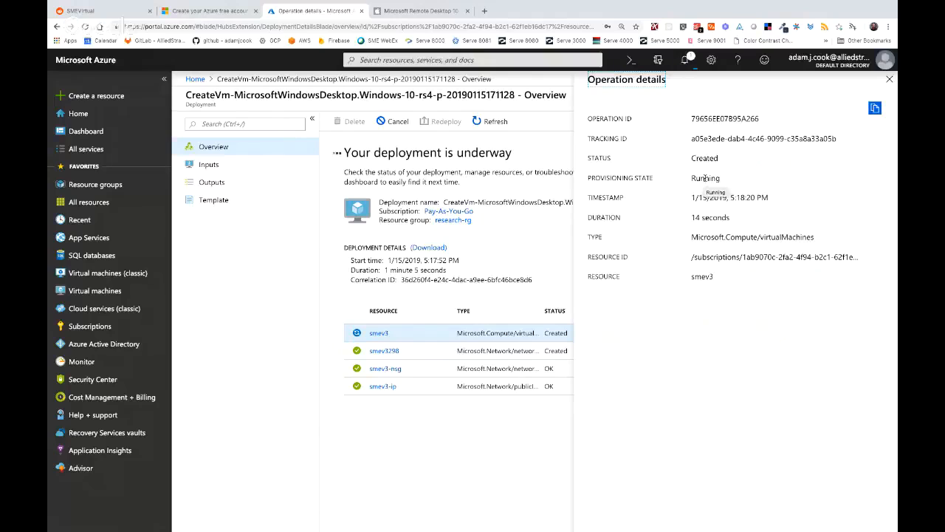
double_click(705, 178)
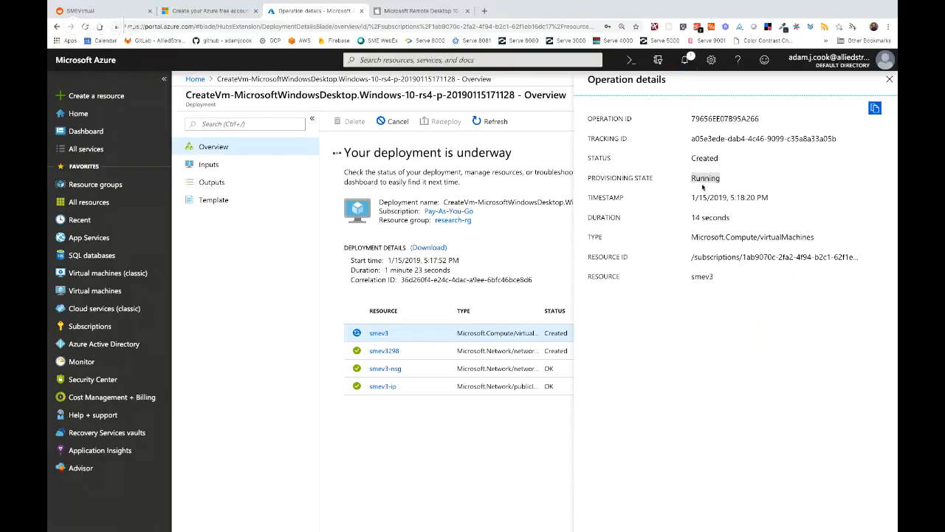
- Close the smev3 operation details blade
left_click(891, 80)
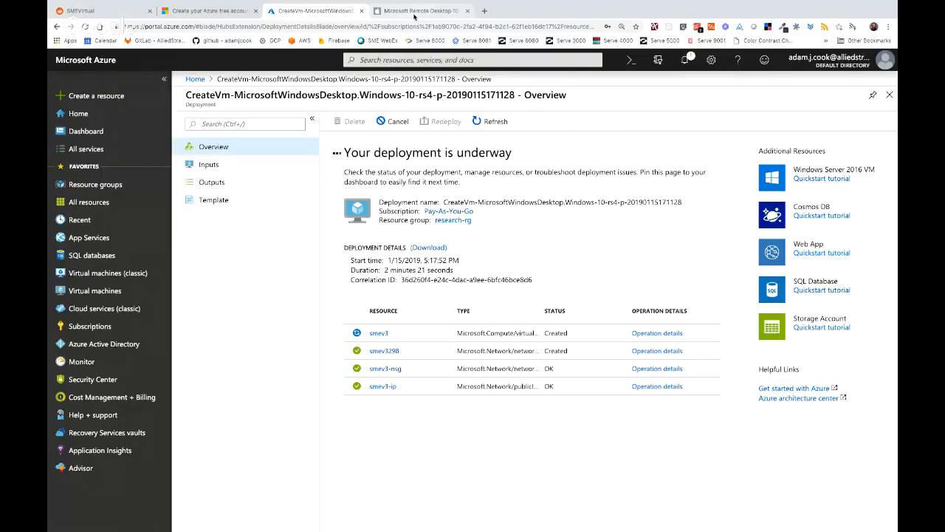
left_click(415, 12)
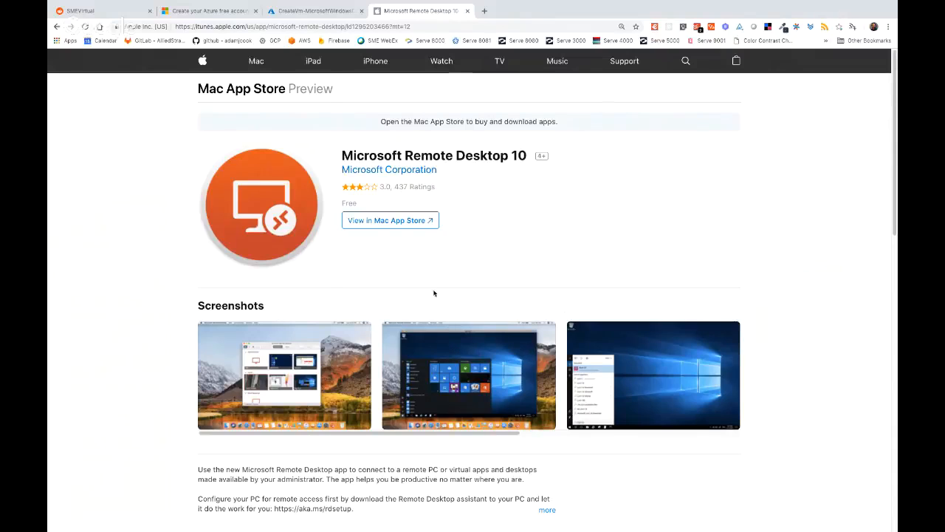
left_click(331, 11)
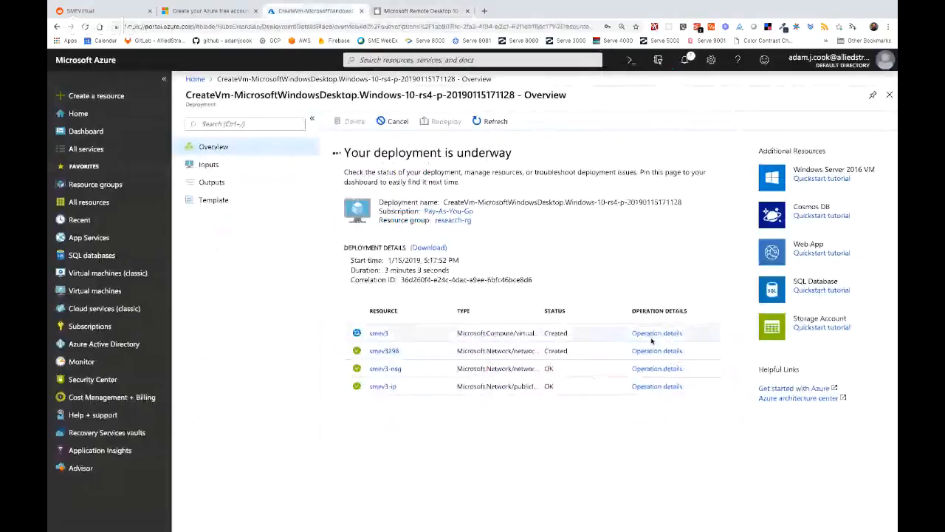
- Reopen the smev3 VM's operation details to check its provisioning progress
left_click(653, 334)
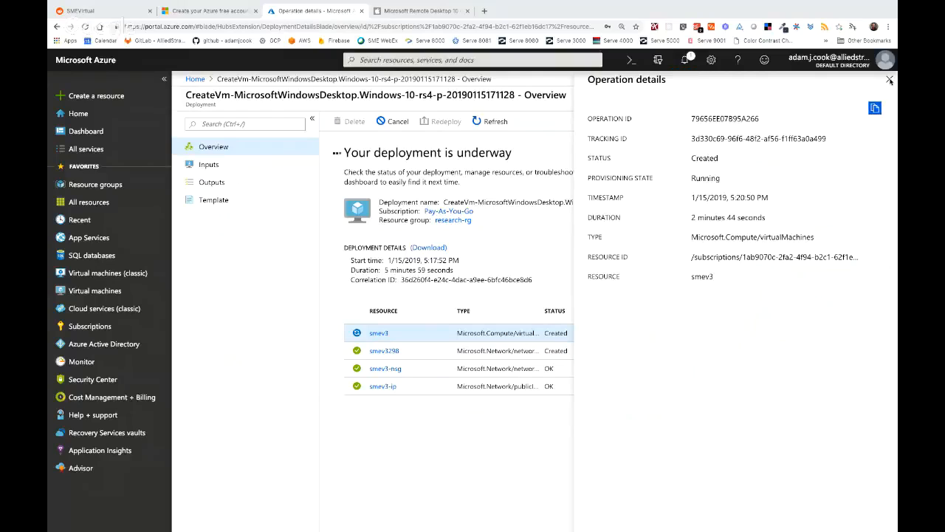
- Refresh the still-running deployment, then close the smev3 operation details
left_click(486, 122)
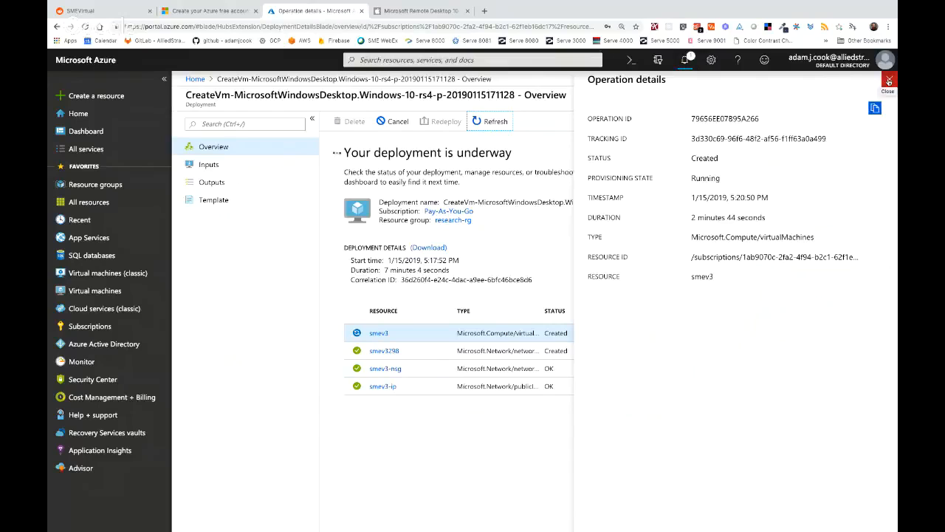
left_click(890, 82)
- Close the smev3 operation details, refresh the deployment, and reopen smev3's operation details
left_click(486, 126)
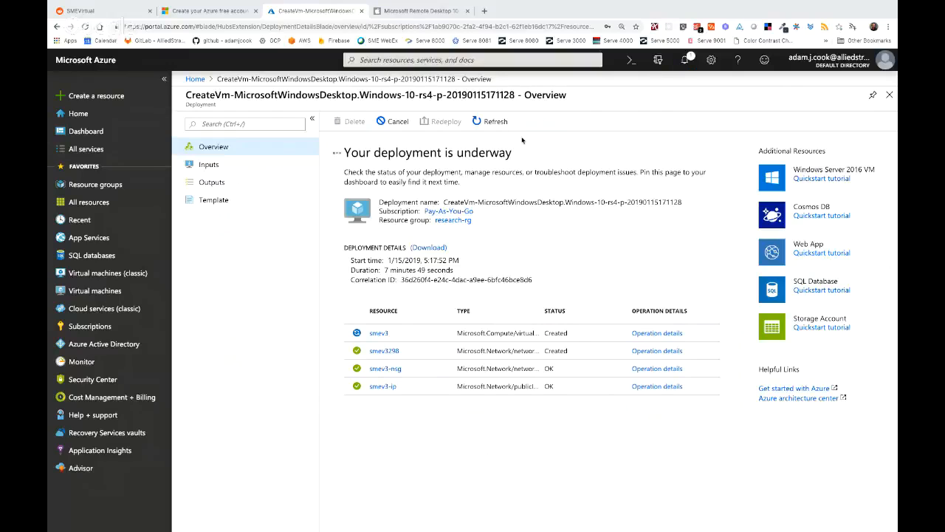
left_click(498, 124)
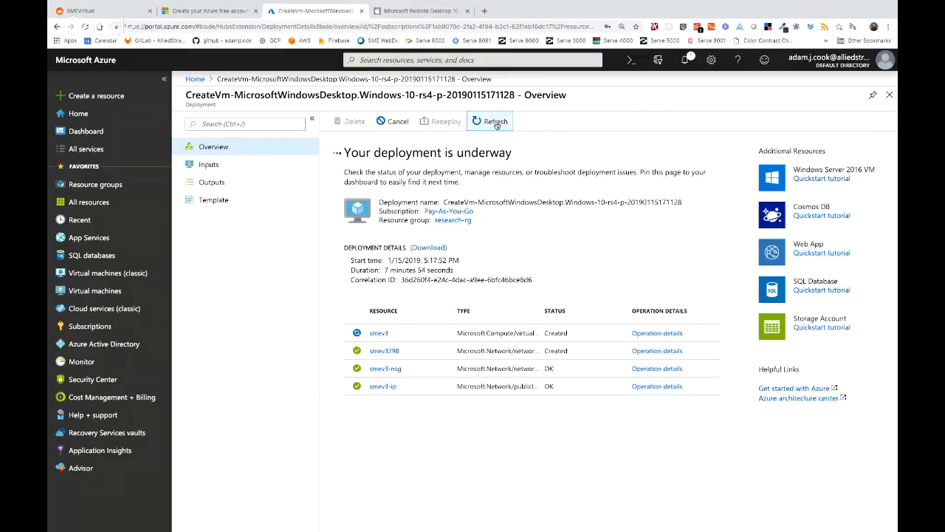
left_click(650, 334)
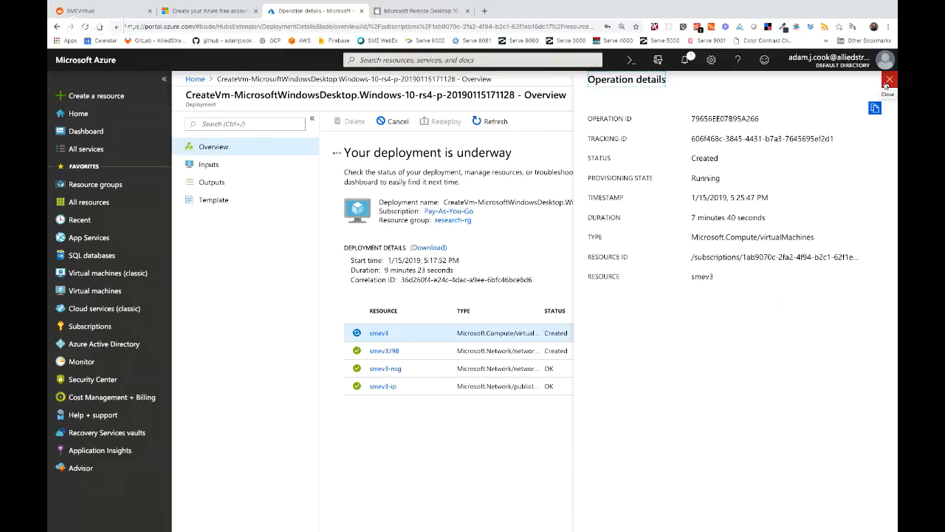
- Close the operation details to reveal the completed deployment and show the notifications list
left_click(885, 84)
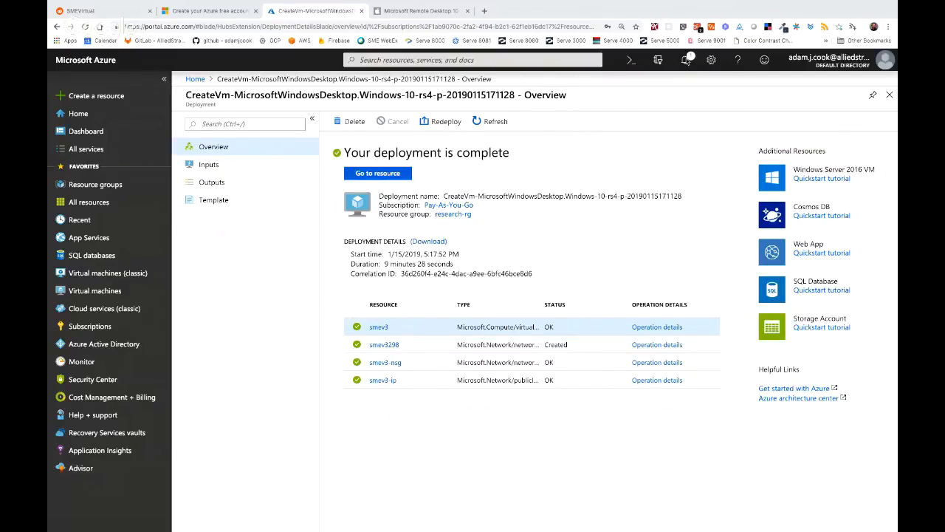
left_click(685, 60)
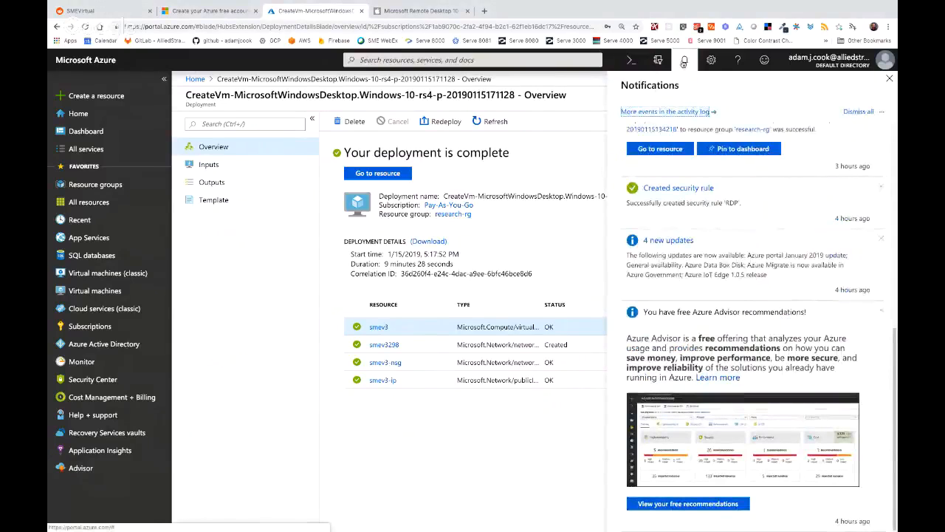
- Scroll the notifications to the top and dismiss them to show the completed deployment
scroll(717, 153, "up", 10)
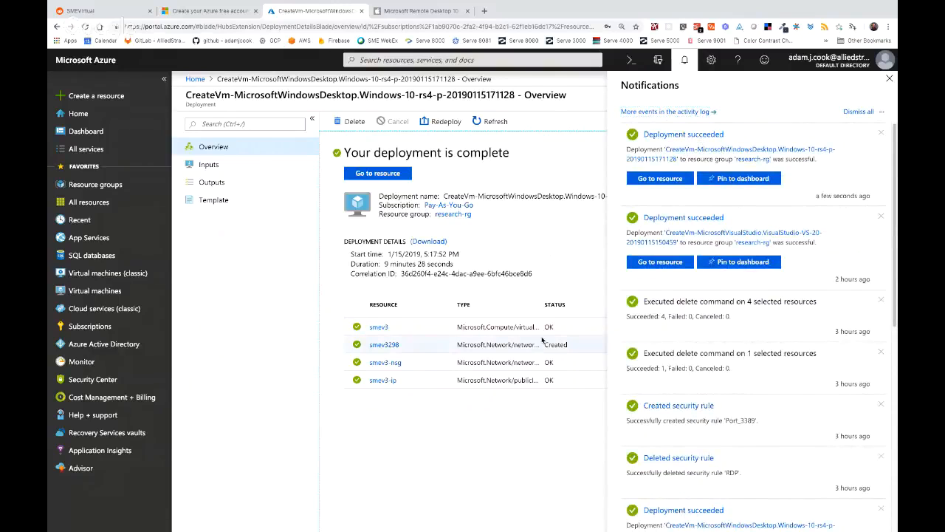
left_click(889, 79)
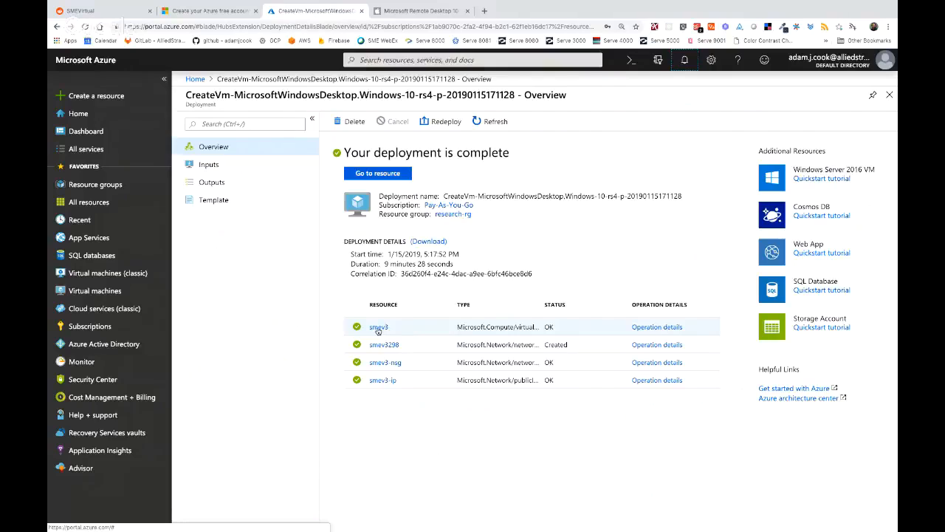
- Open the smev3 virtual machine's overview from the deployment resources, briefly checking the Remote Desktop app listing
left_click(380, 327)
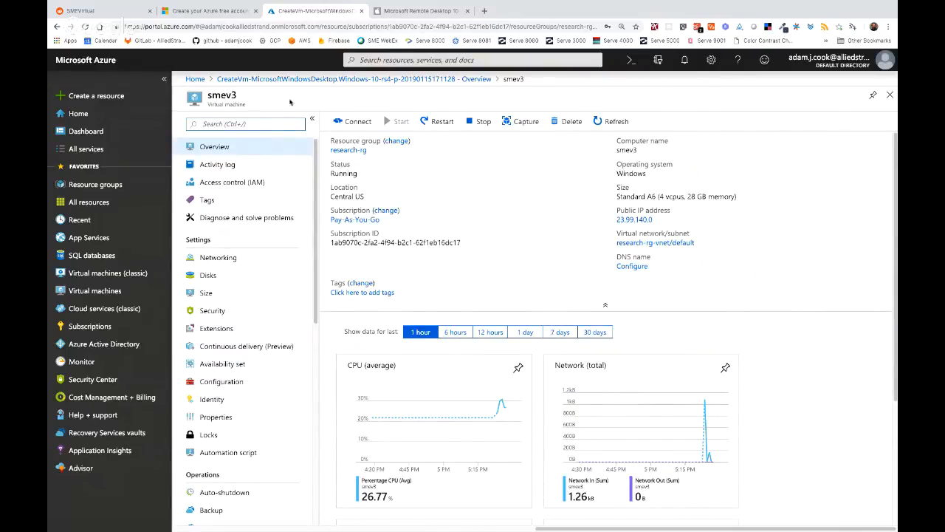
left_click(416, 11)
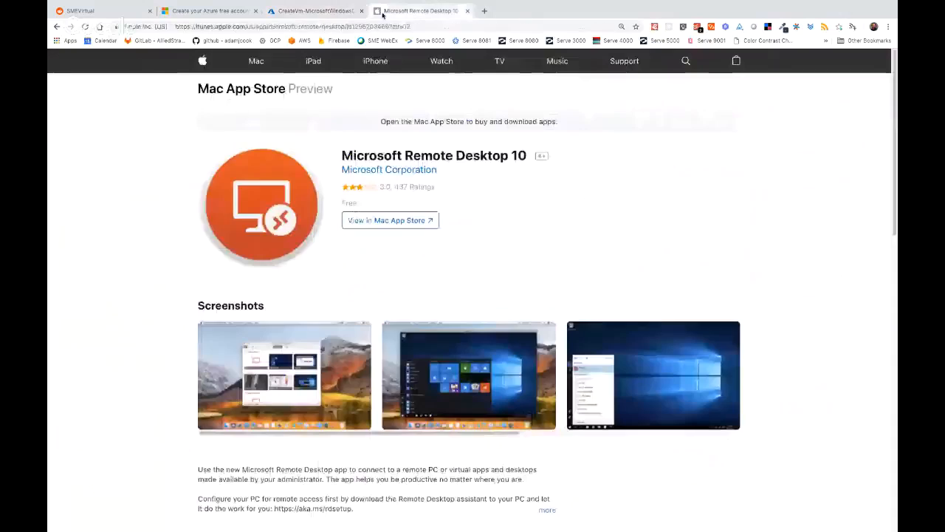
left_click(319, 11)
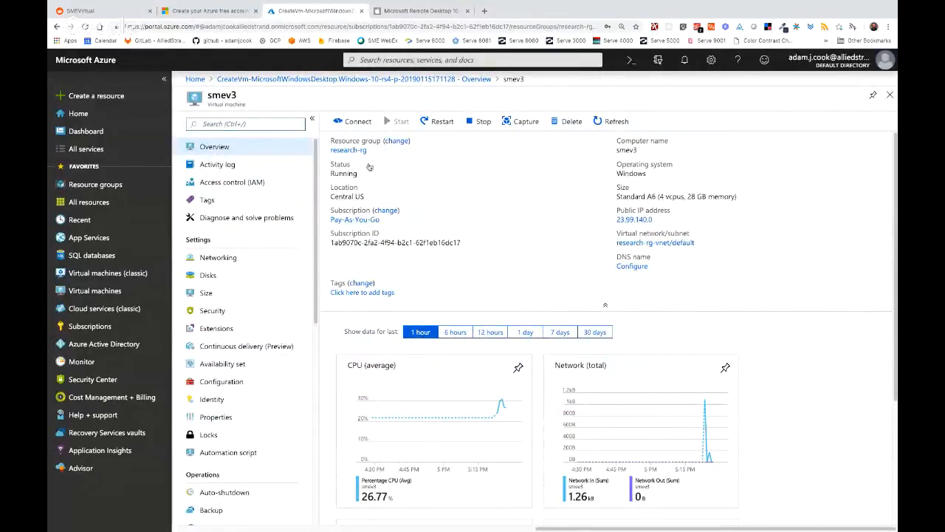
- Download smev3.rdp for RDP via the public IP on port 3389, then switch to the Mac desktop
left_click(359, 122)
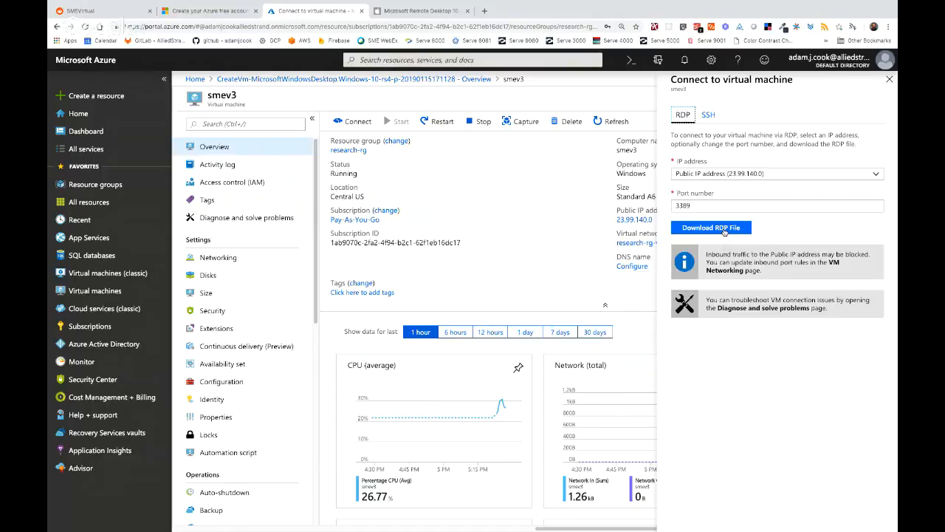
left_click(724, 231)
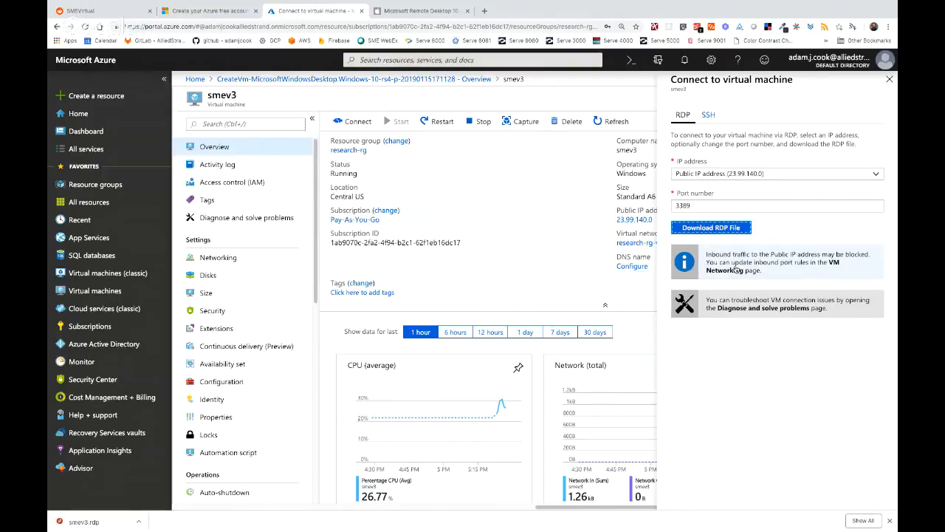
key("ctrl+Left")
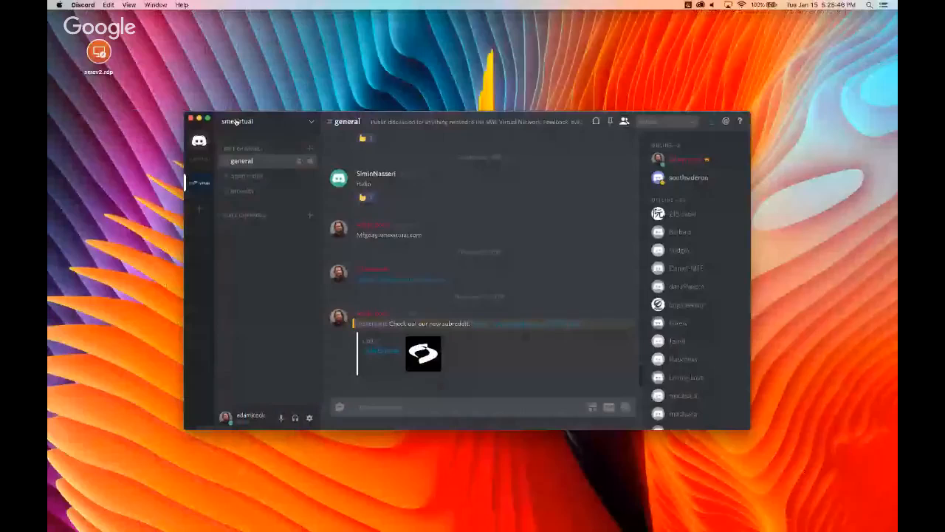
- Hide Discord, place smev3.rdp on the desktop below smev2.rdp, and open it
left_click(192, 118)
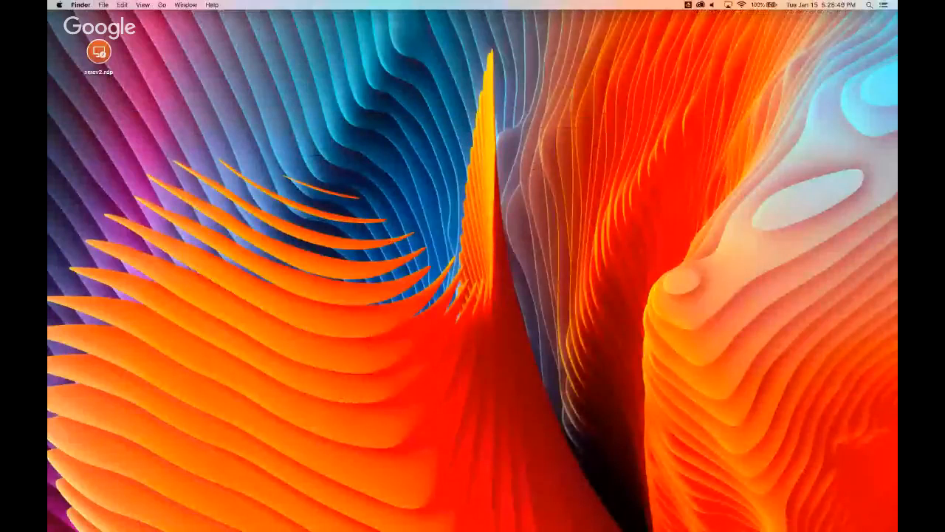
left_click_drag(479, 200, 104, 136)
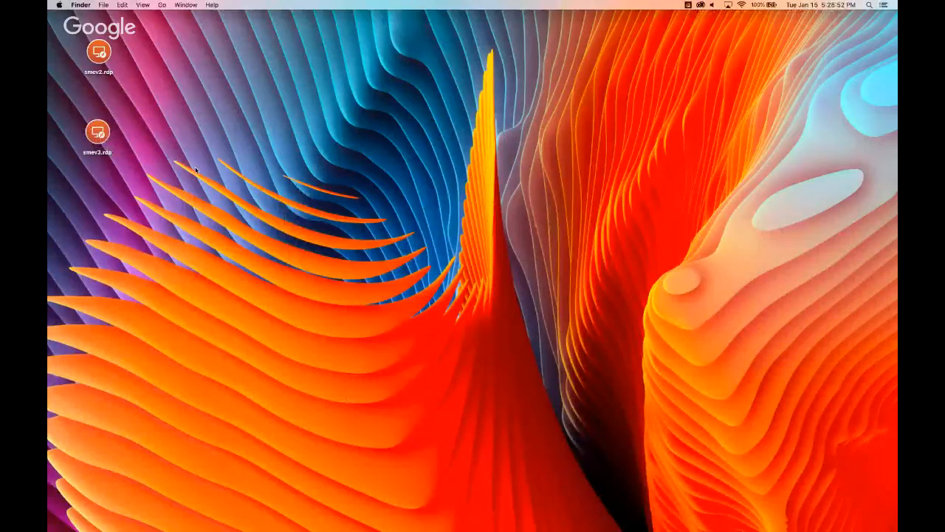
double_click(97, 133)
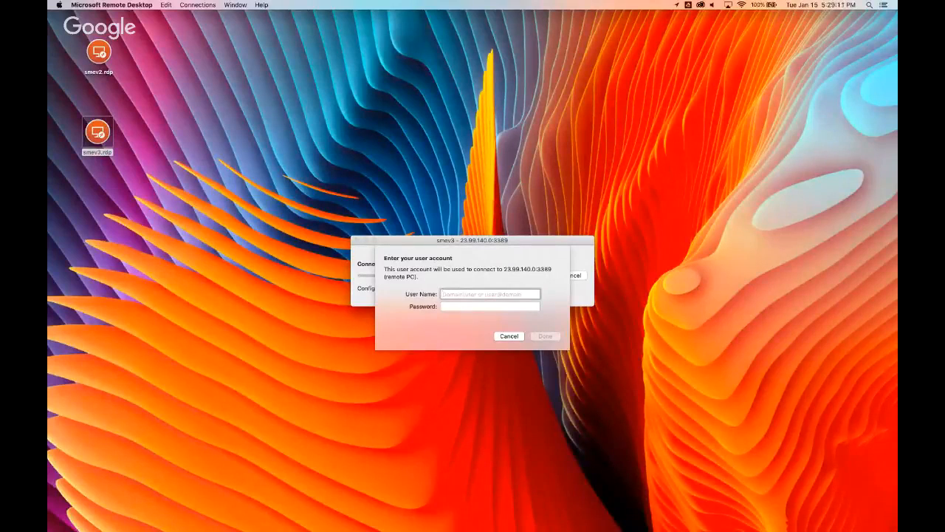
- Enter the VM account's user name and password and submit the credentials
type("a")
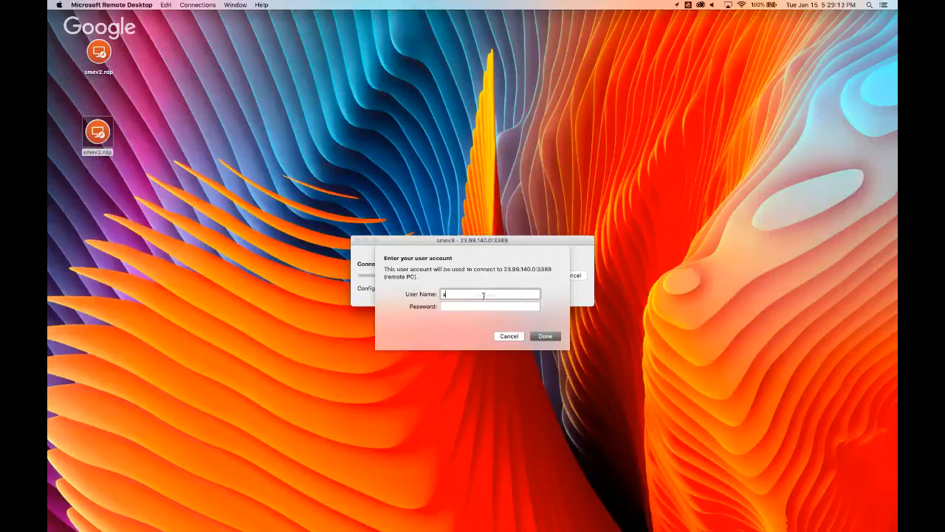
type("damjcook")
key("Tab")
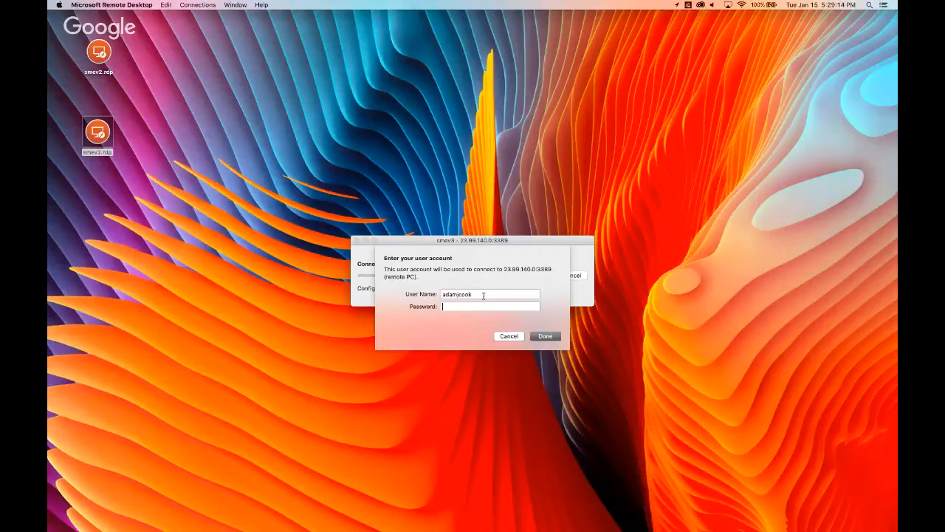
type("••••••••")
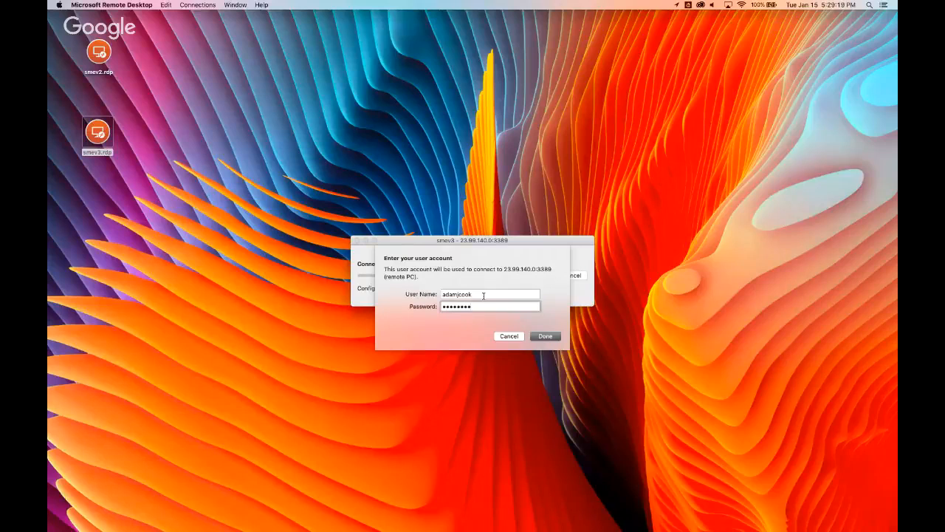
type("•••••")
right_click(485, 296)
left_click(465, 328)
left_click(546, 338)
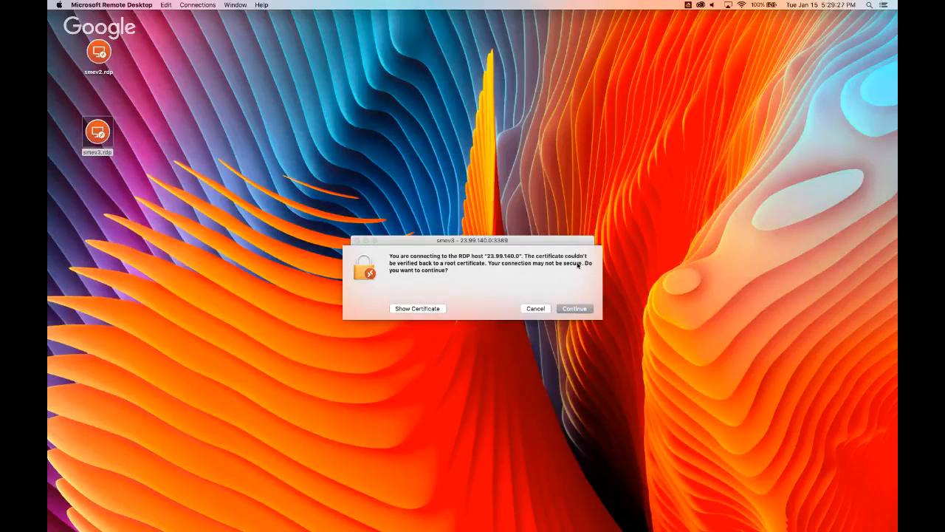
- Accept the unverified certificate and toggle the smev3 remote session out of and back into full screen
left_click(579, 311)
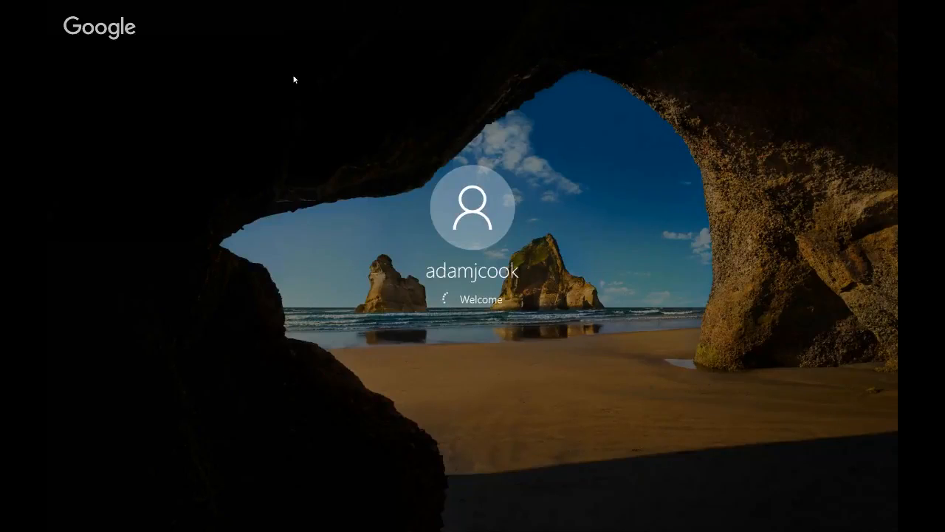
mouse_move(89, 9)
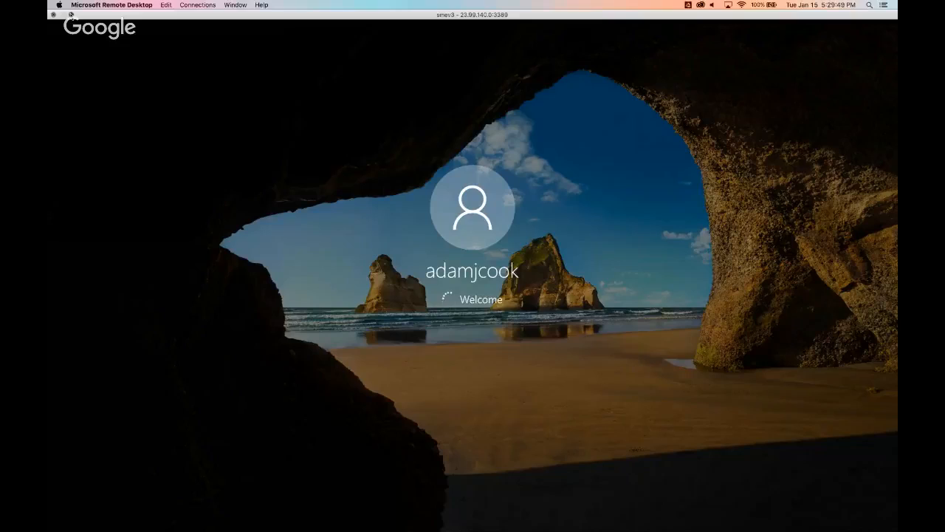
left_click(71, 14)
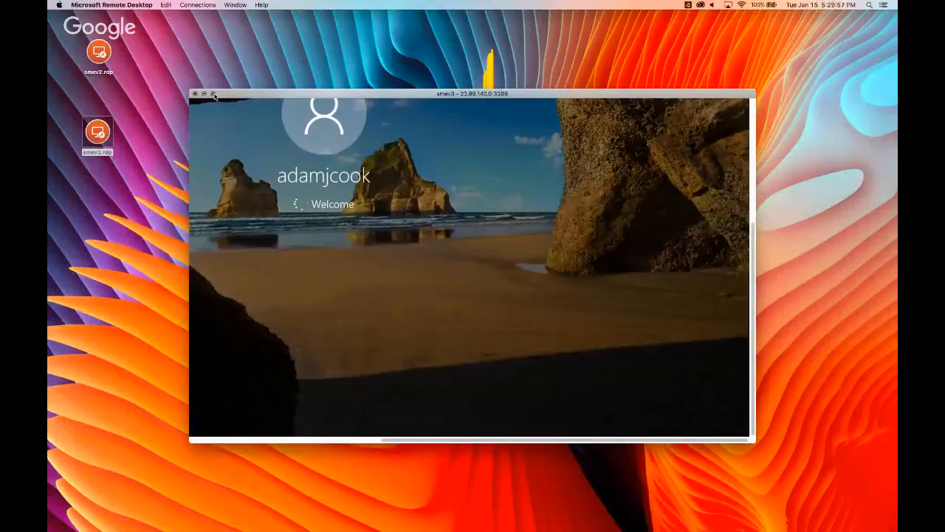
left_click(214, 93)
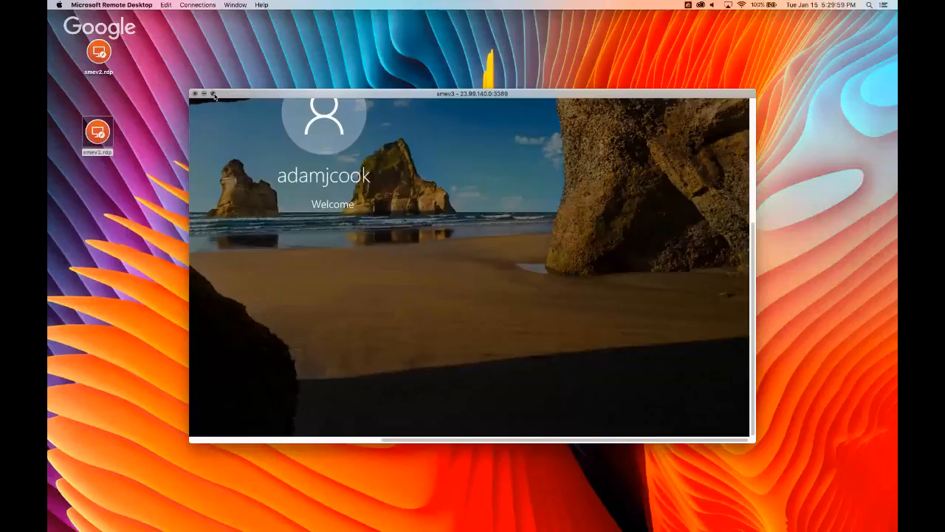
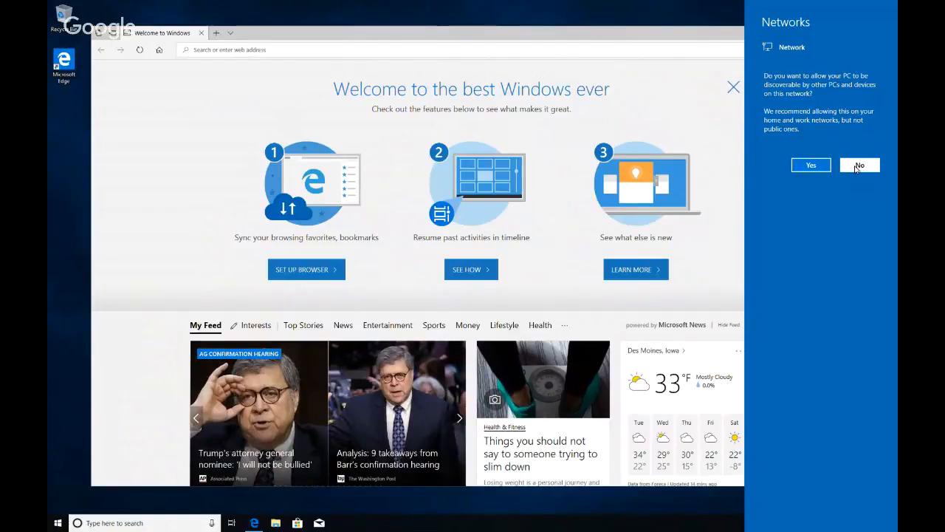
- Decline making the PC discoverable on networks, then minimize and restore Edge
left_click(264, 99)
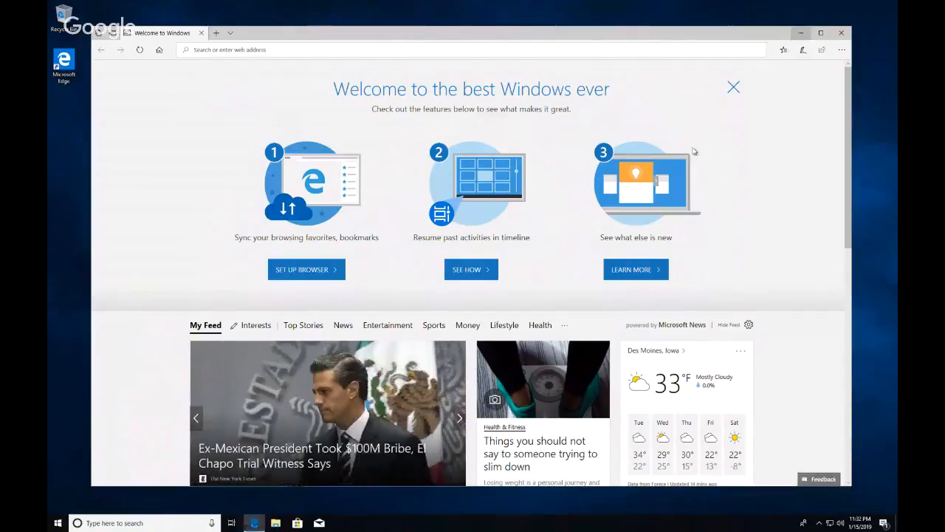
left_click(801, 33)
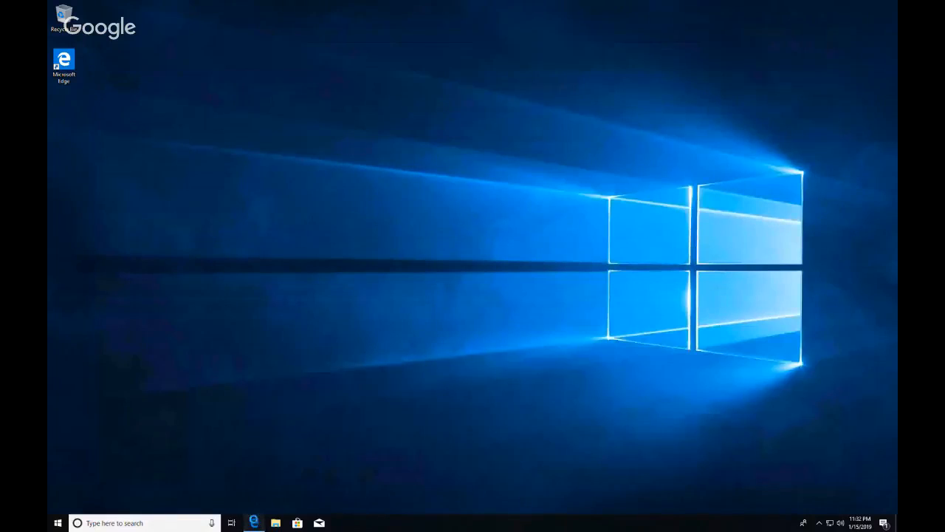
left_click(253, 523)
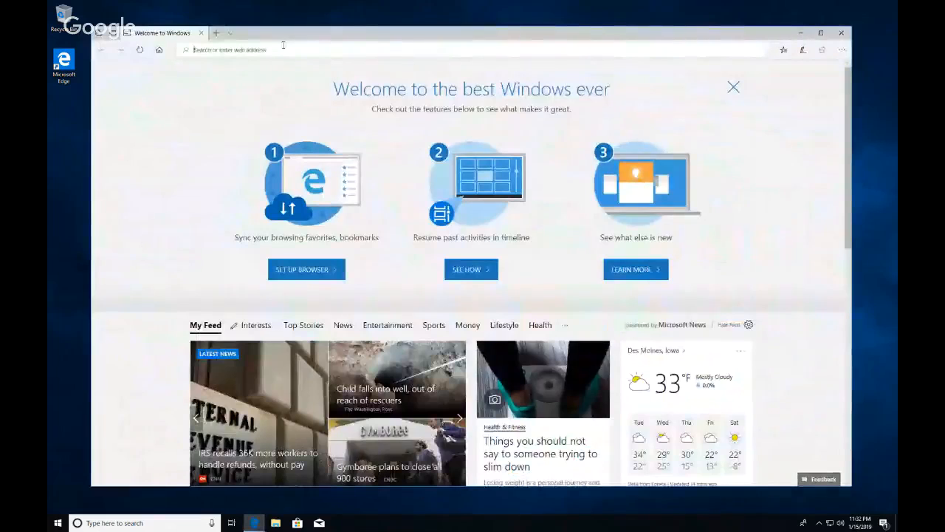
- Search Bing for 'python anaconda', then minimize Edge to show the remote desktop
left_click(283, 45)
type("d")
key("BackSpace")
type("p")
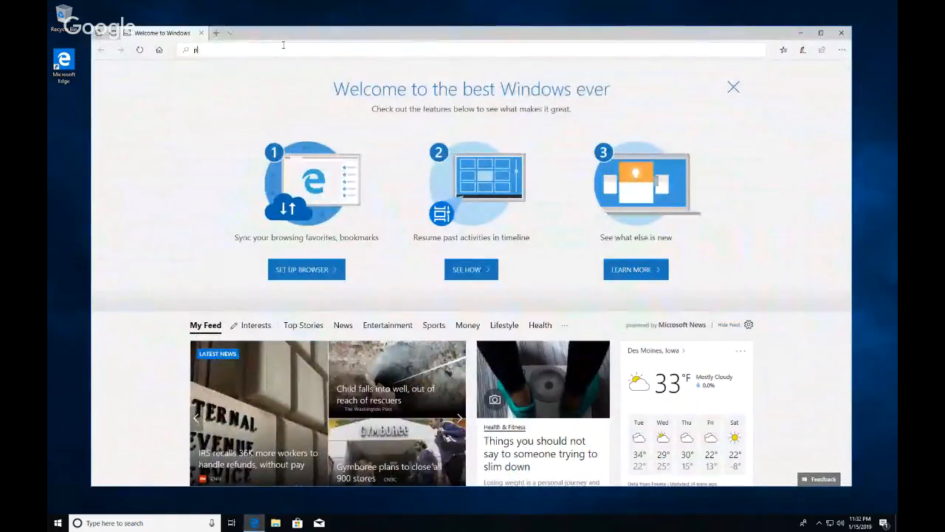
type("ython")
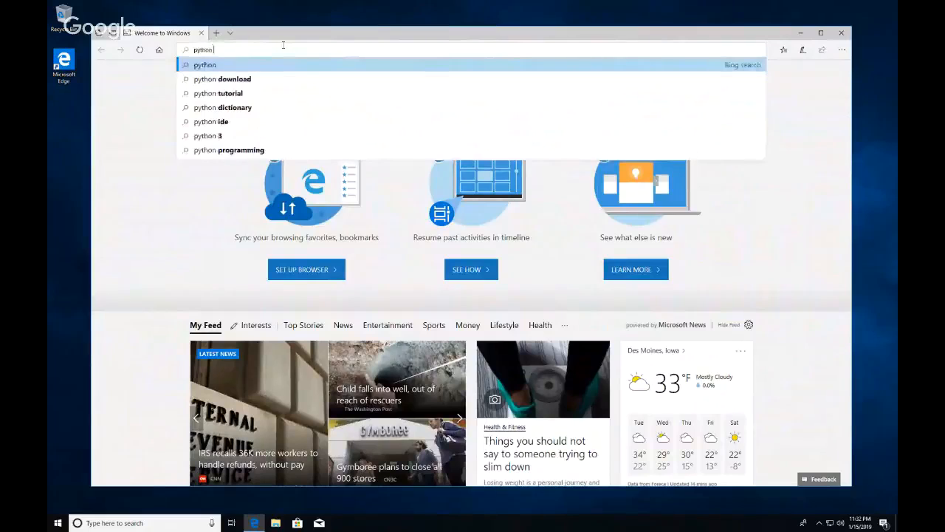
type(" ana")
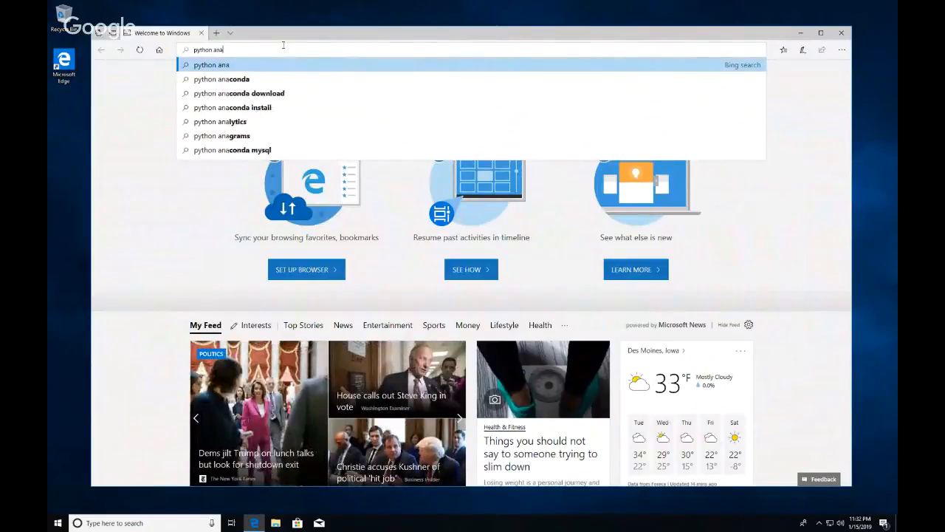
key("Down")
key("Return")
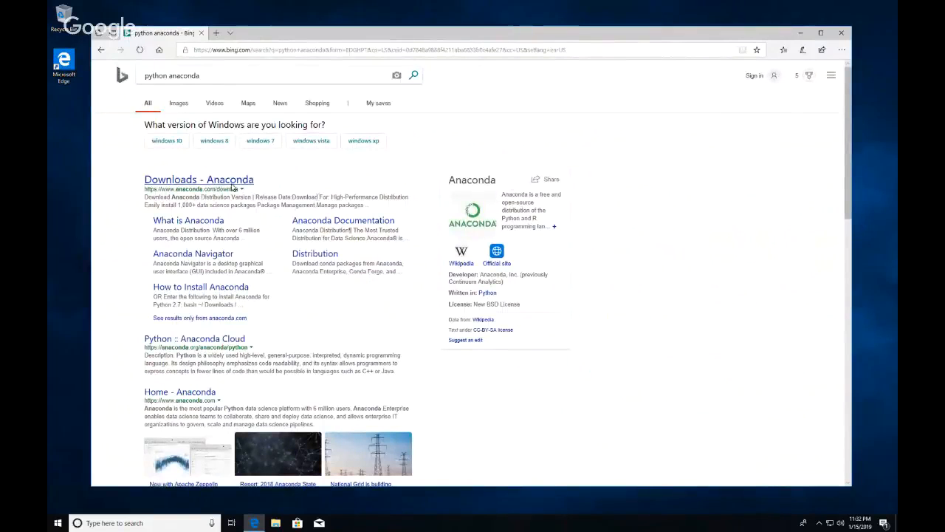
left_click(800, 33)
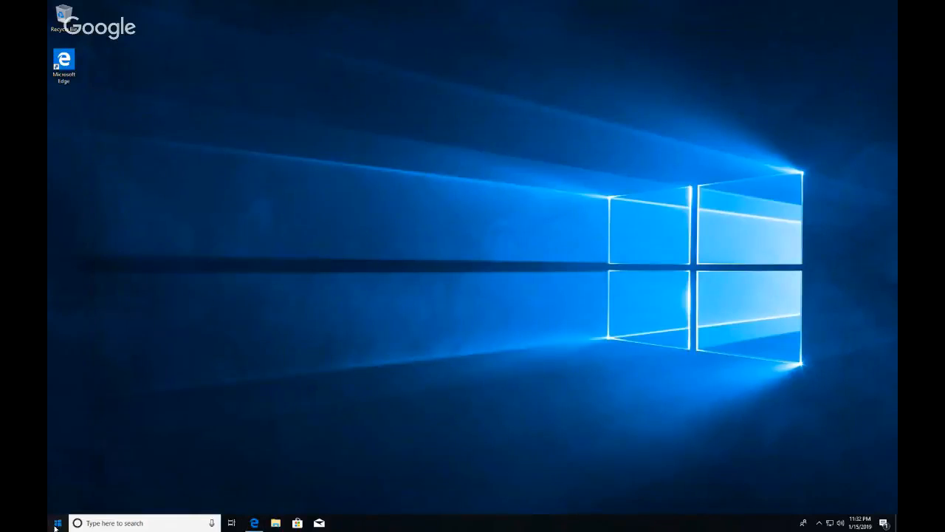
left_click(58, 522)
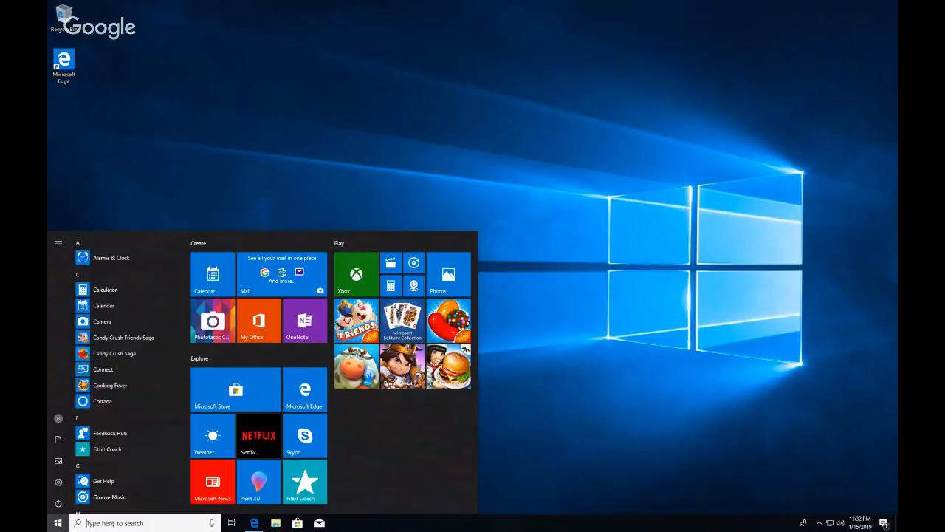
left_click(130, 526)
type("R")
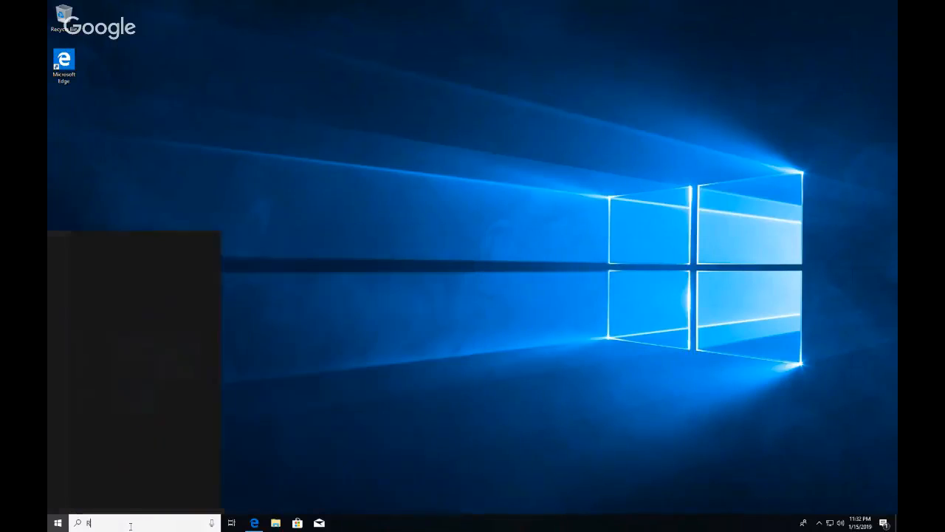
type("emote Desk")
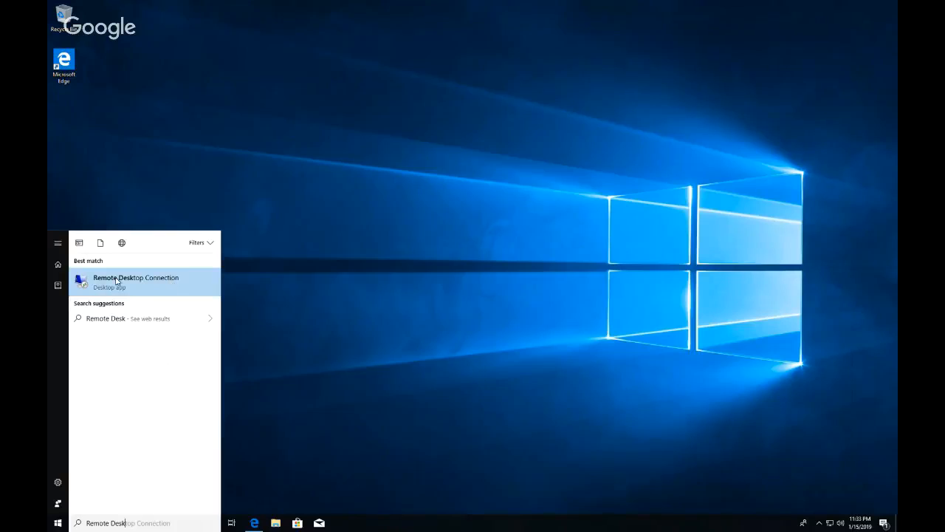
left_click(351, 231)
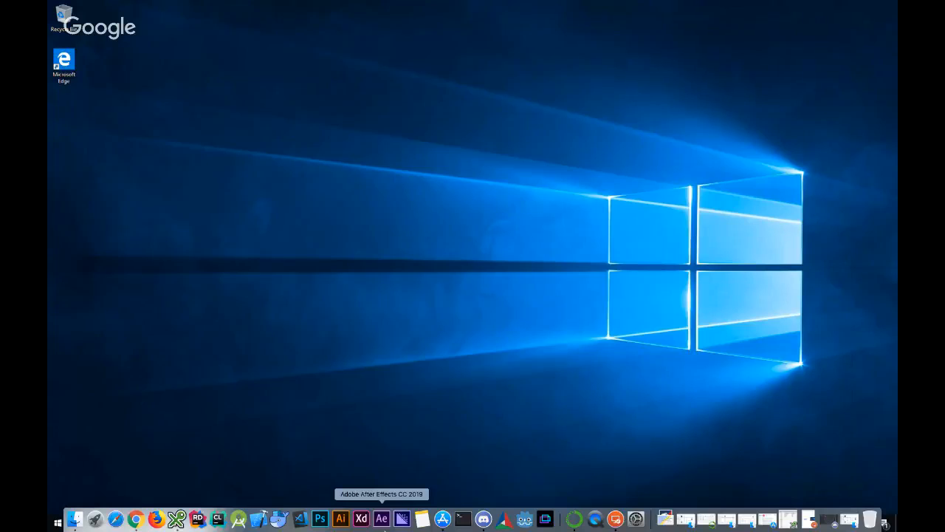
right_click(385, 529)
left_click(424, 488)
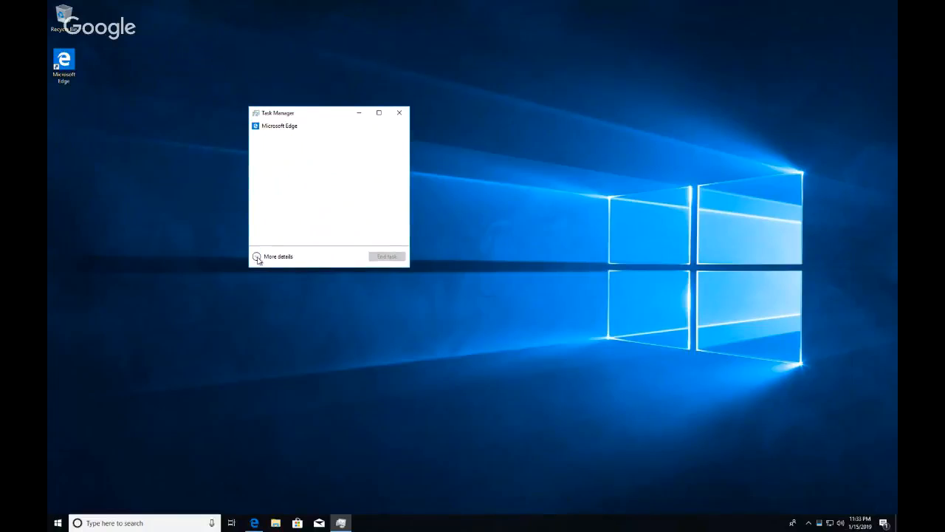
left_click(257, 258)
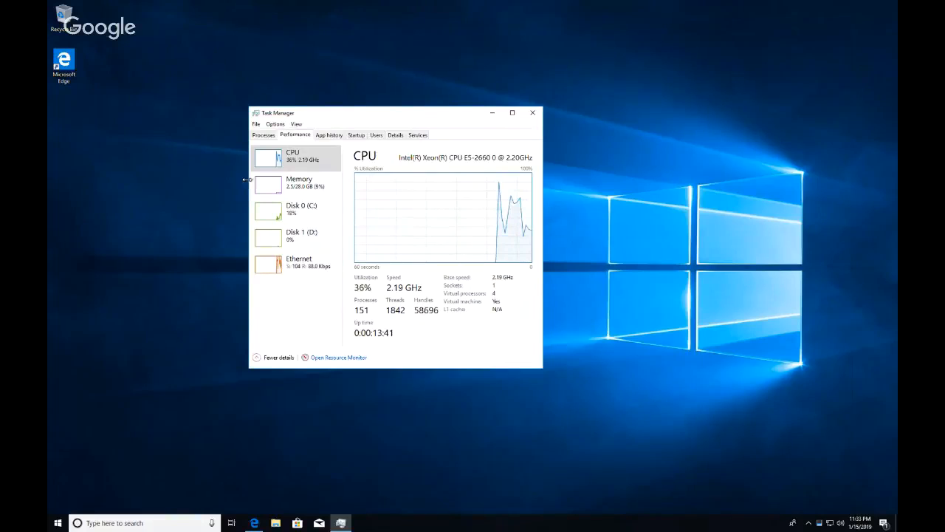
left_click_drag(331, 116, 388, 167)
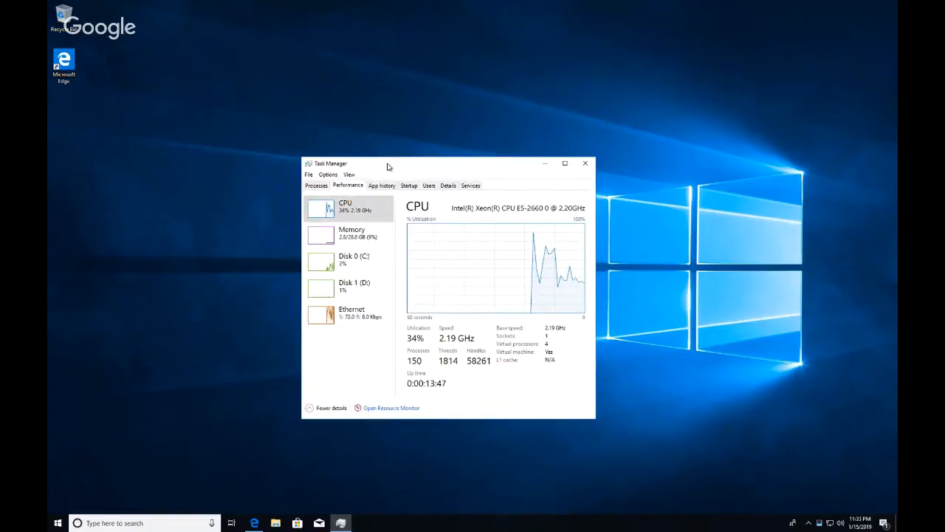
left_click(586, 163)
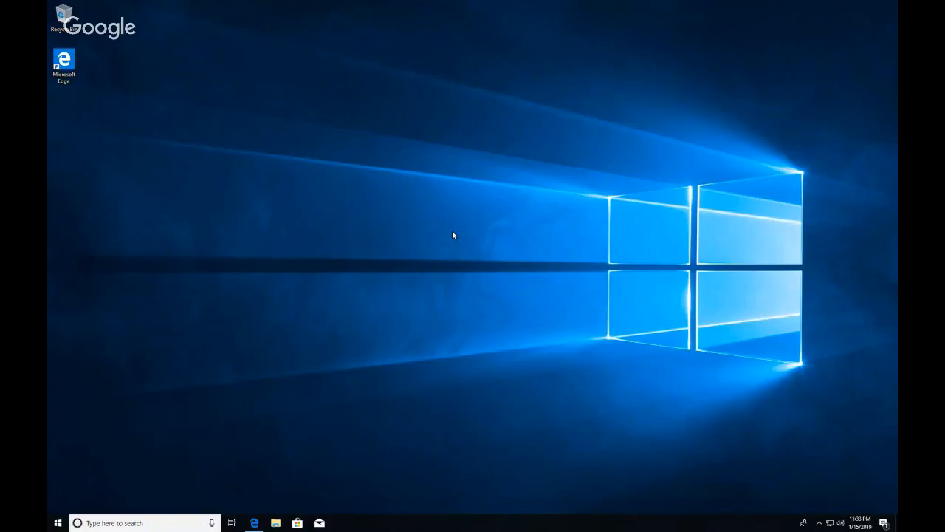
mouse_move(277, 2)
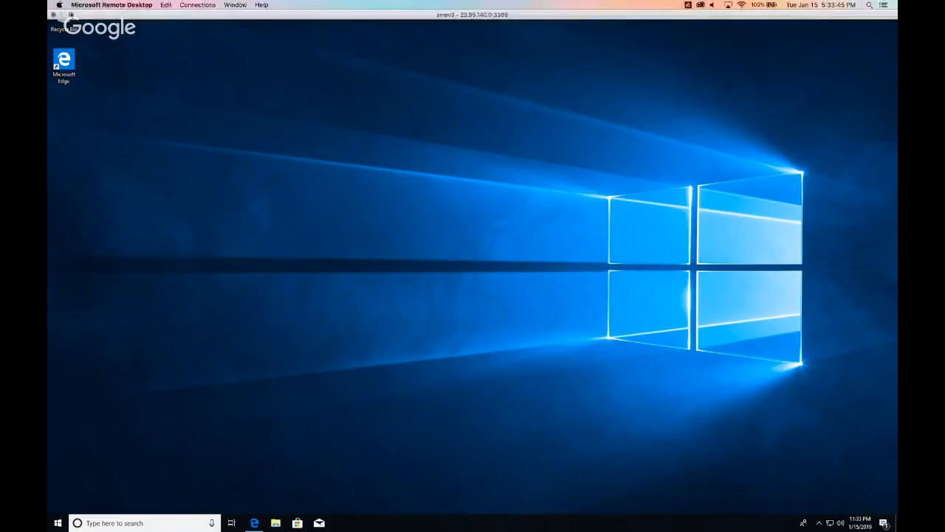
left_click(71, 14)
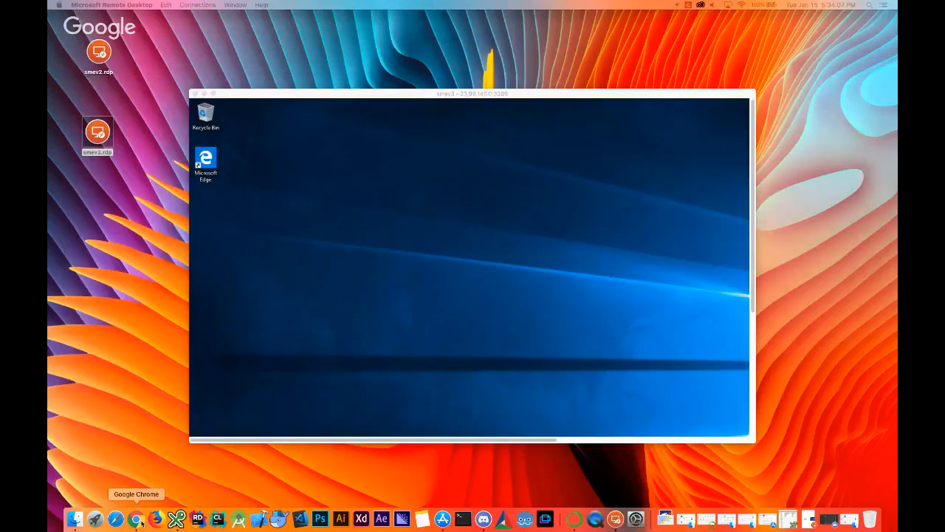
left_click(139, 520)
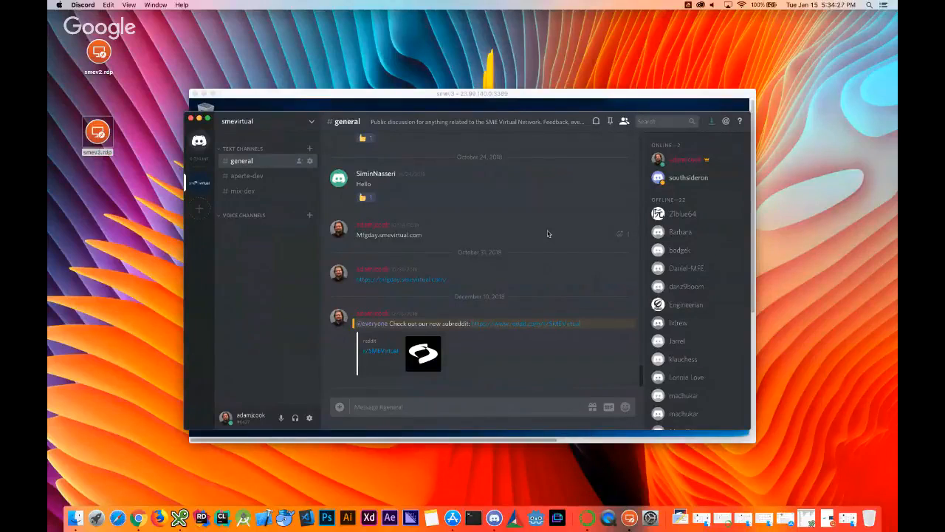
left_click(463, 95)
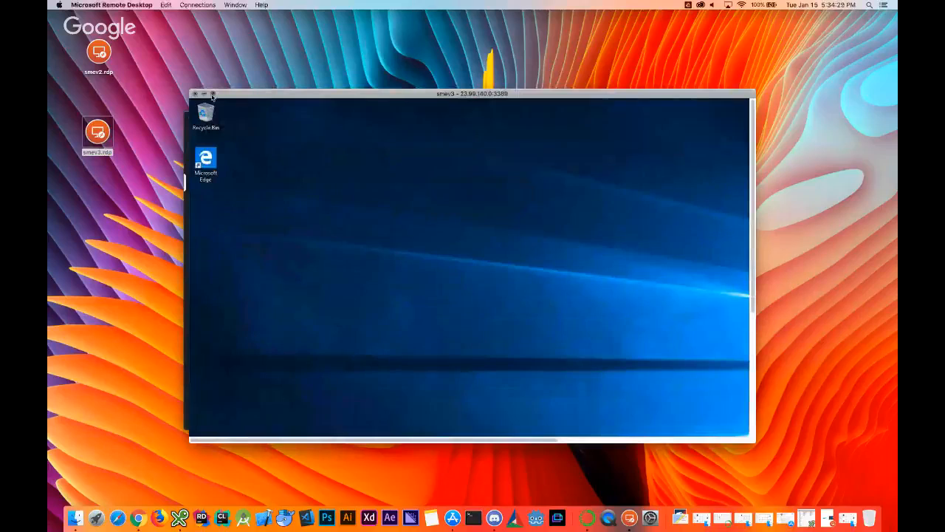
left_click(213, 95)
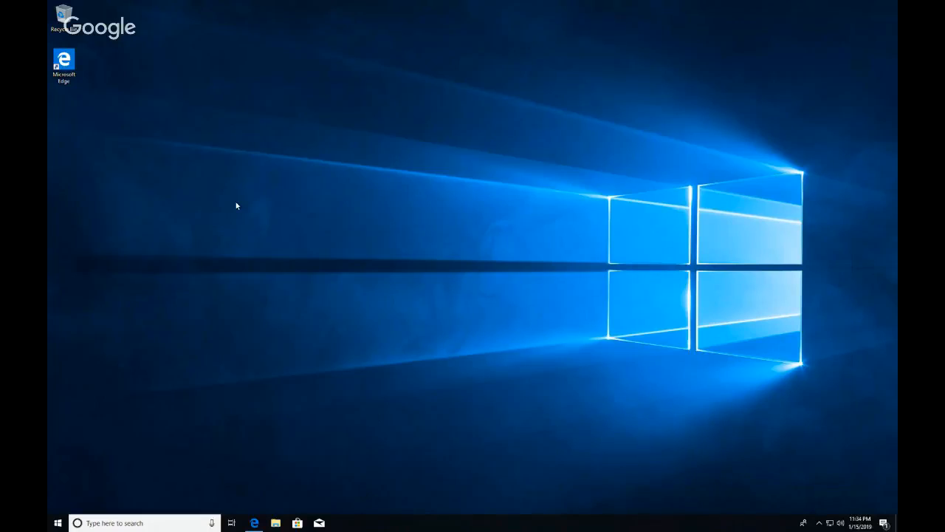
- Disconnect the smev3 remote session from the Start power options and return to Chrome
mouse_move(67, 14)
left_click(57, 523)
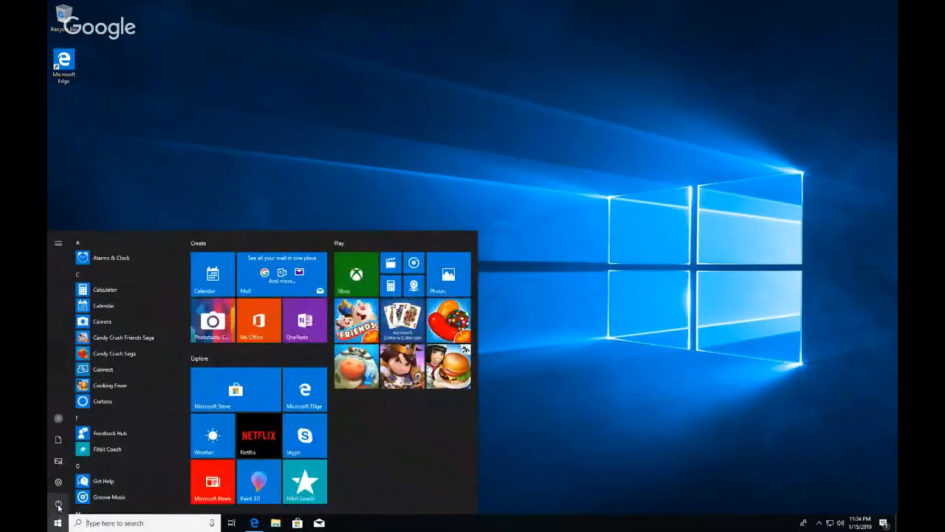
left_click(58, 505)
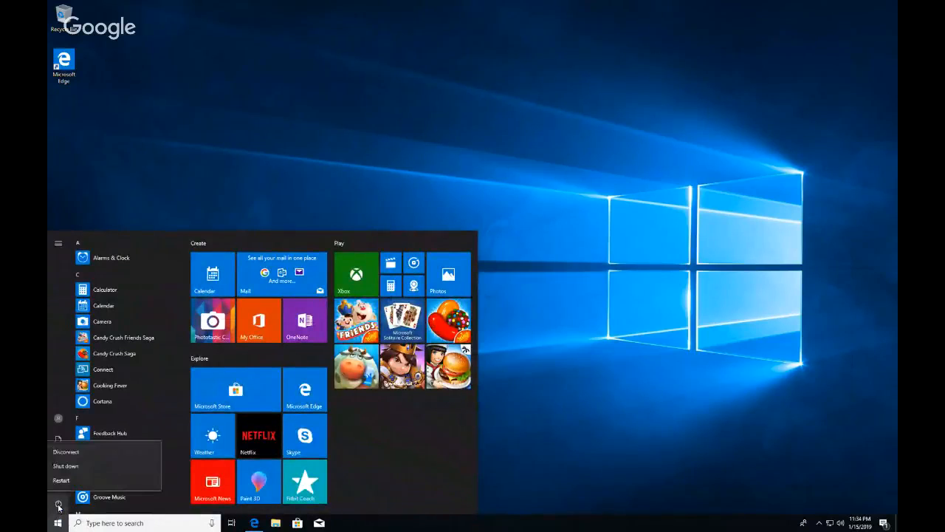
left_click(65, 452)
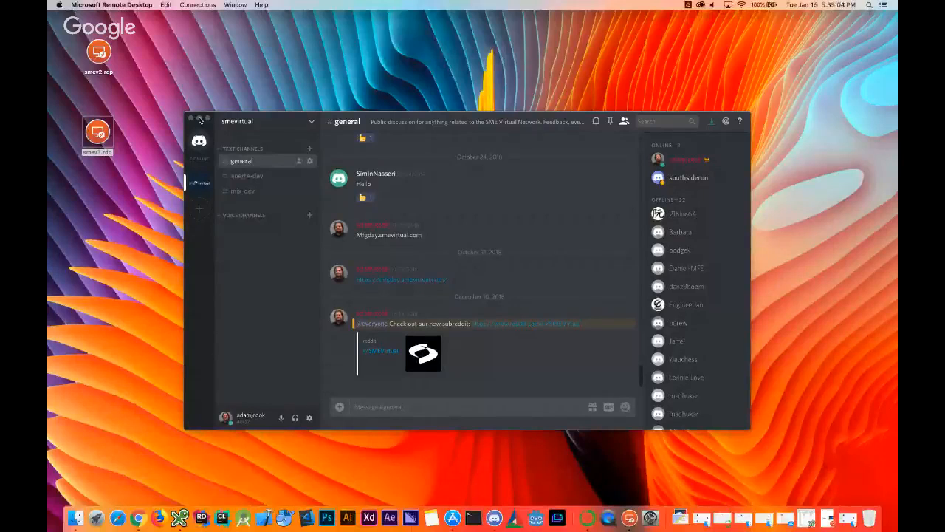
left_click(138, 517)
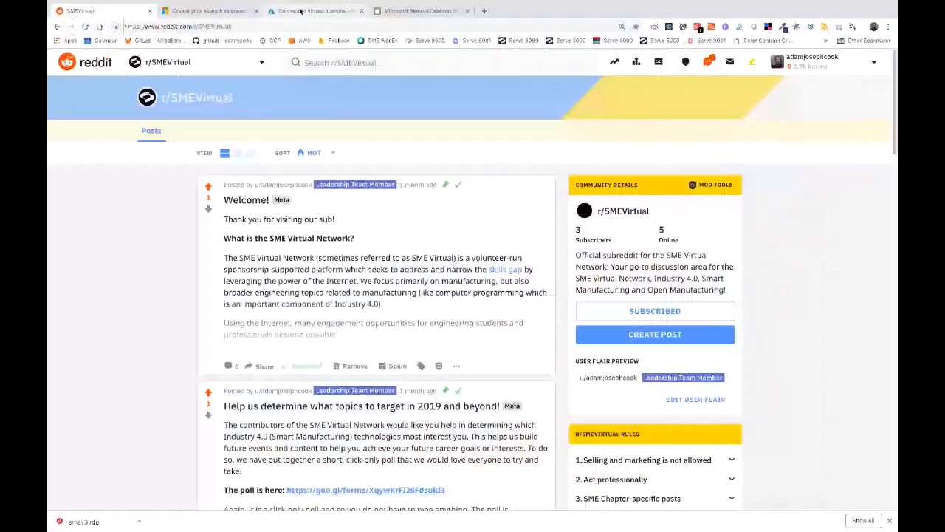
- Delete the smev3 virtual machine from its Azure overview page, confirming with Yes
left_click(301, 10)
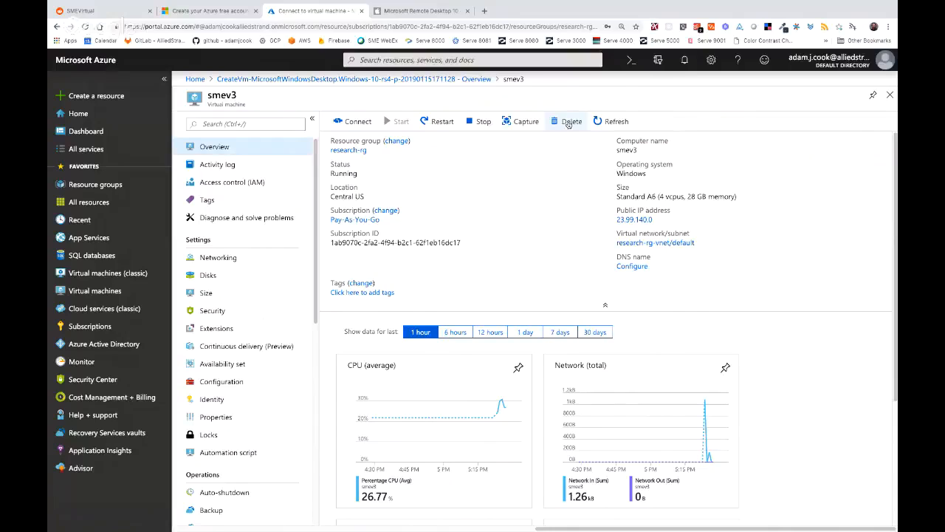
left_click(569, 123)
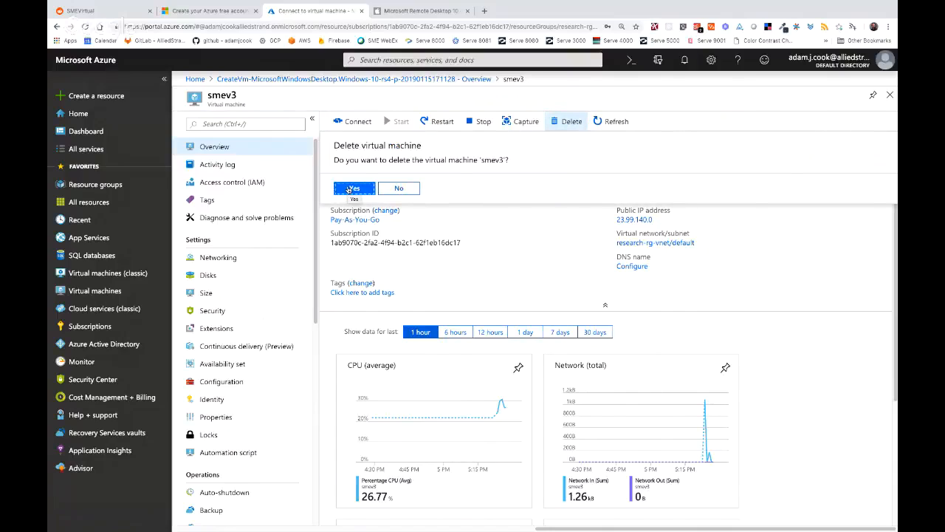
left_click(350, 189)
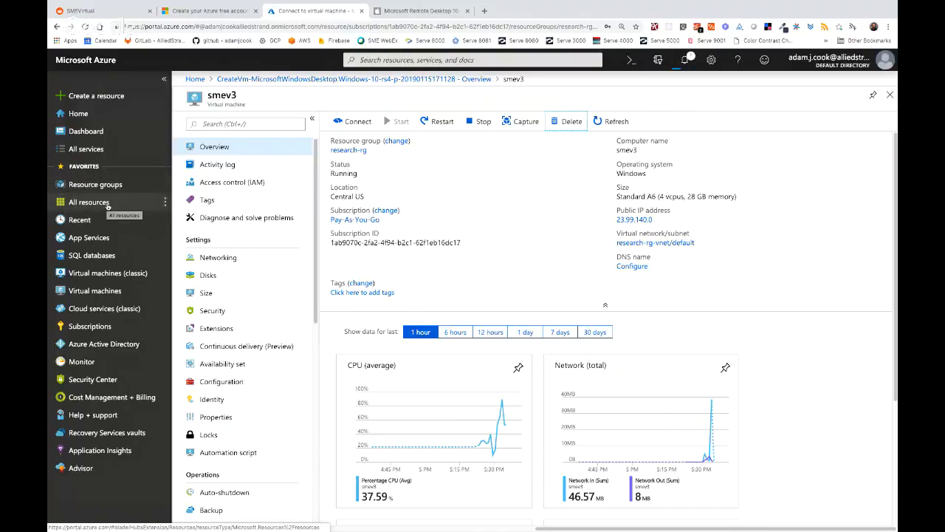
- Open All resources, look through the list, and refresh it to show 20 items
left_click(107, 203)
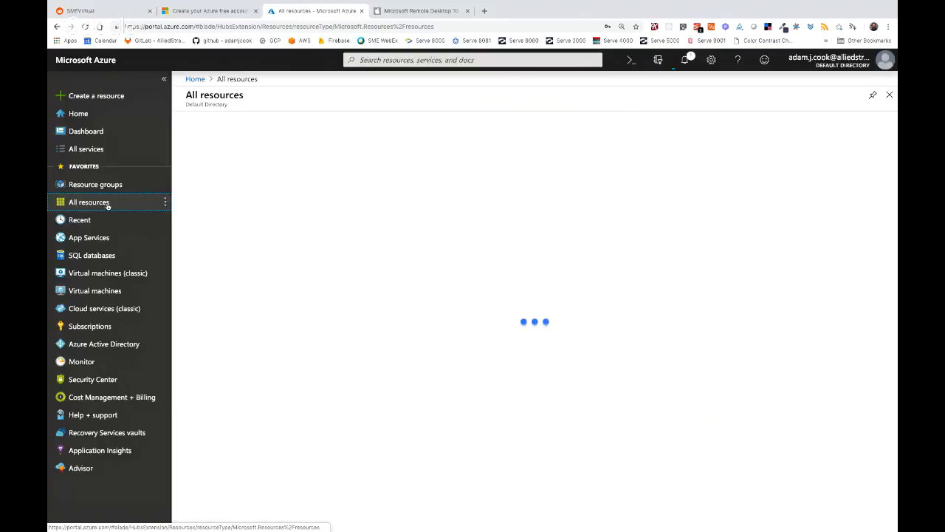
scroll(332, 302, "down", 1)
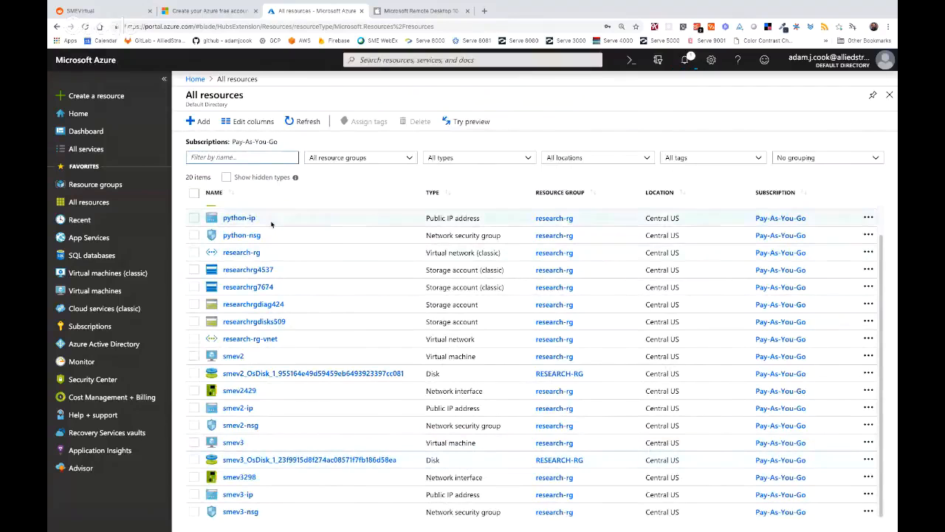
scroll(272, 221, "up", 1)
scroll(264, 292, "down", 1)
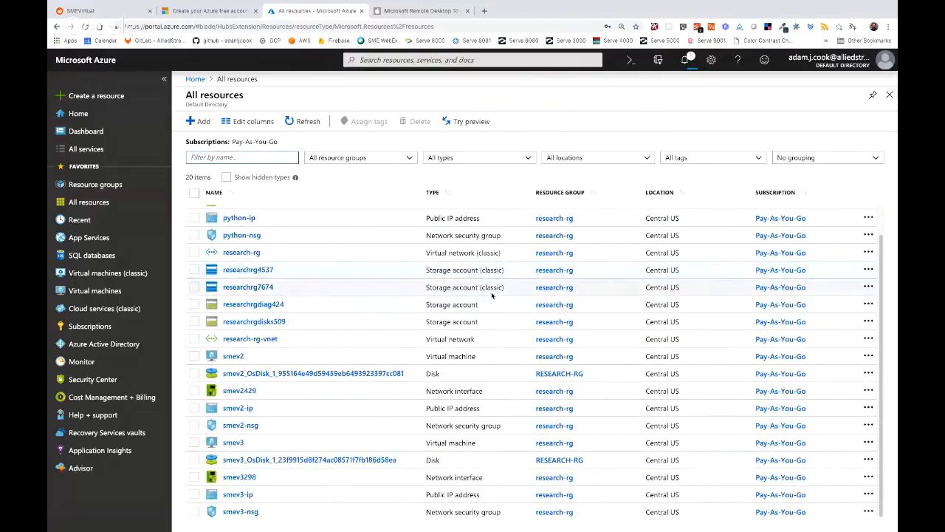
scroll(246, 268, "up", 1)
scroll(242, 272, "up", 2)
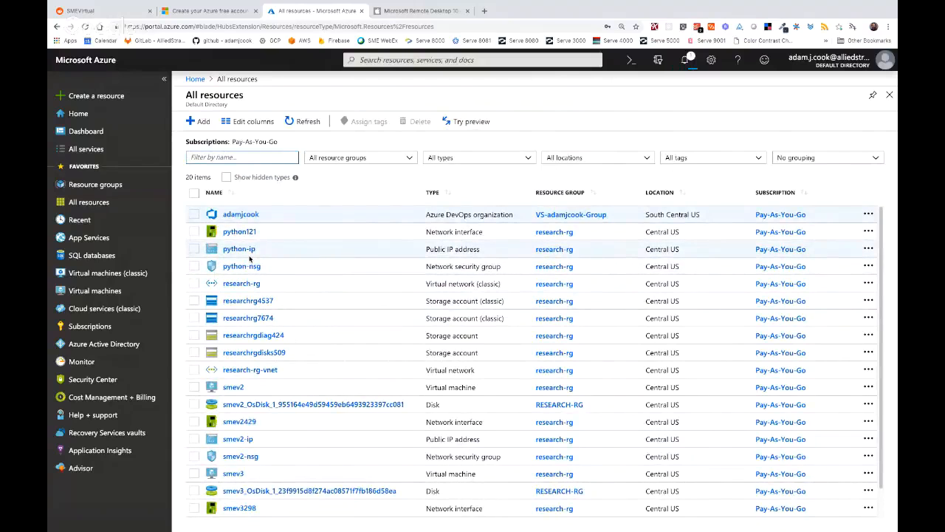
scroll(249, 258, "down", 2)
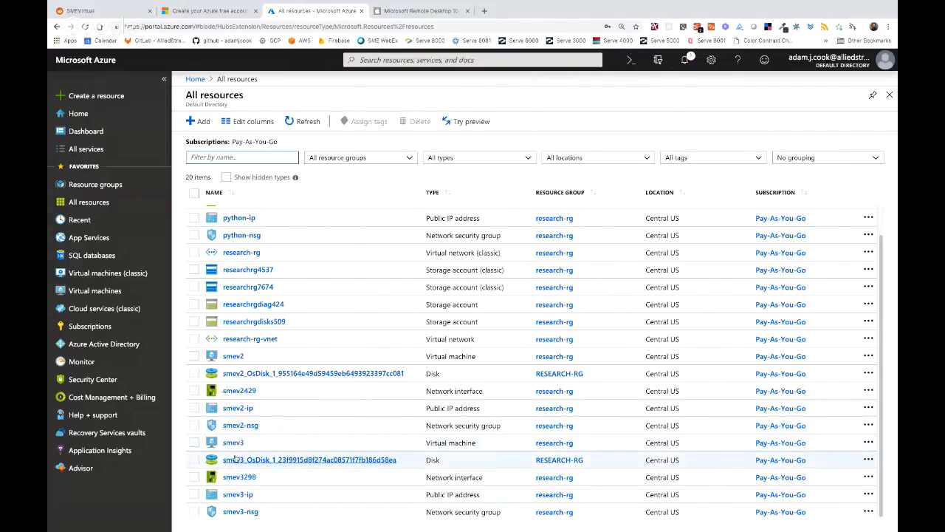
left_click(307, 122)
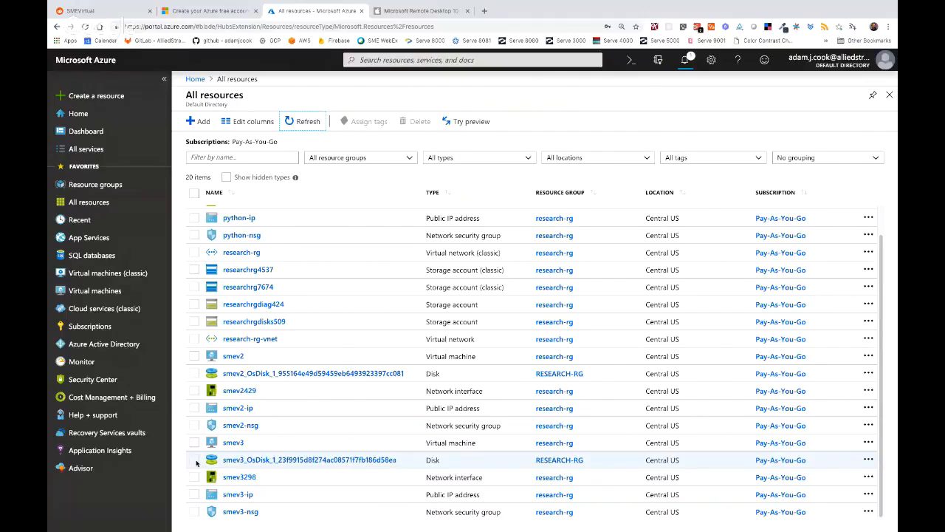
- Delete smev3_OsDisk, smev3298, smev3-ip and smev3-nsg together, confirming with 'yes'
left_click(195, 461)
left_click(194, 477)
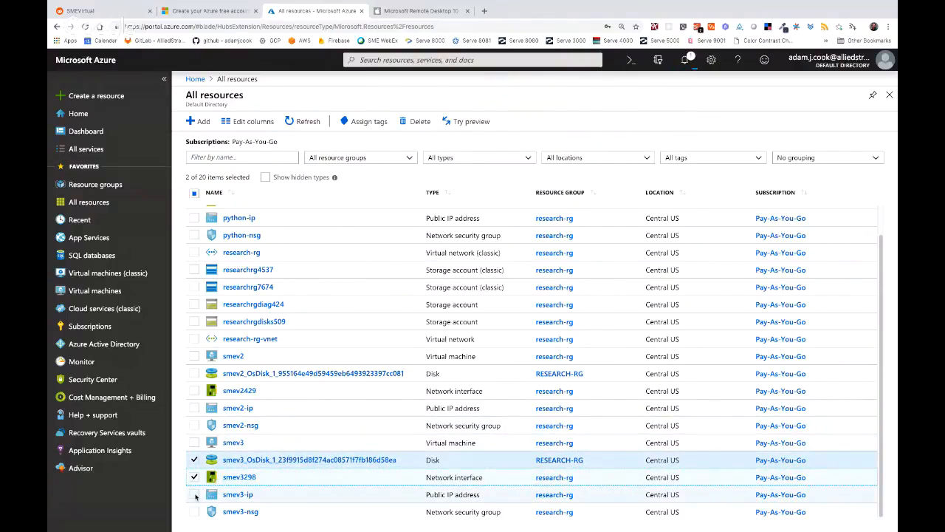
left_click(194, 494)
left_click(194, 511)
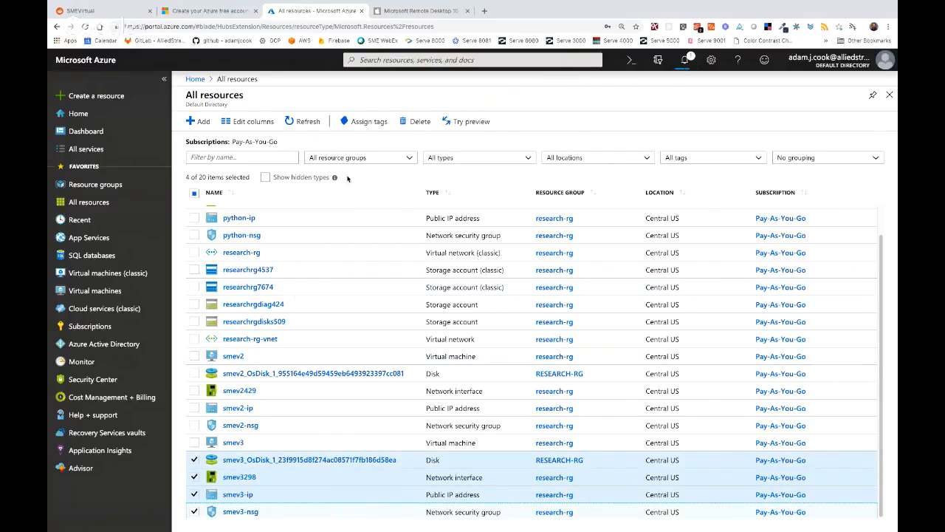
left_click(419, 121)
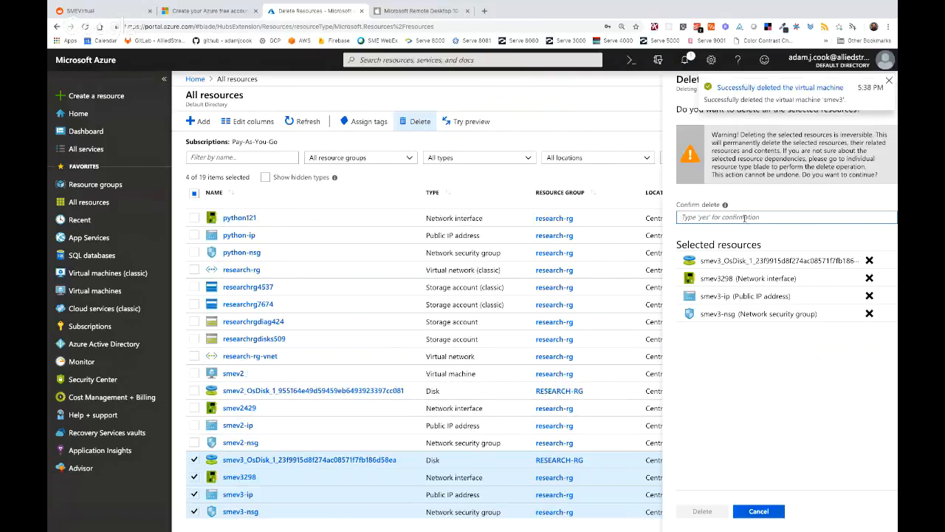
type("yes")
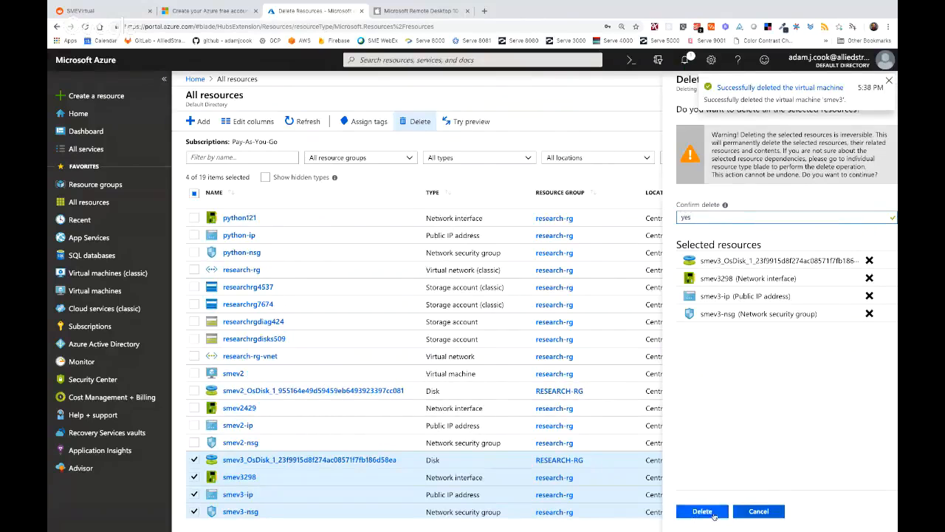
left_click(702, 511)
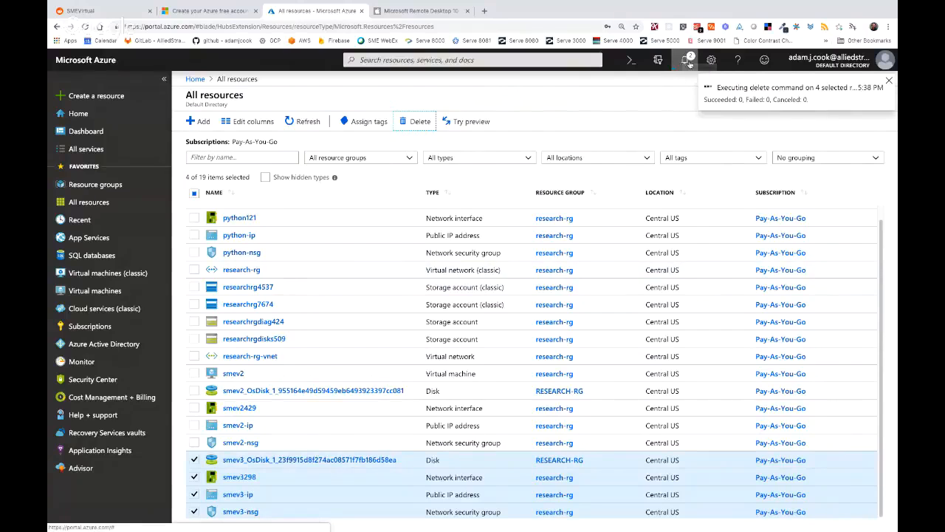
- Confirm in notifications that the deletions succeeded, leaving 15 resources, then switch to the SMEVirtual tab
left_click(686, 61)
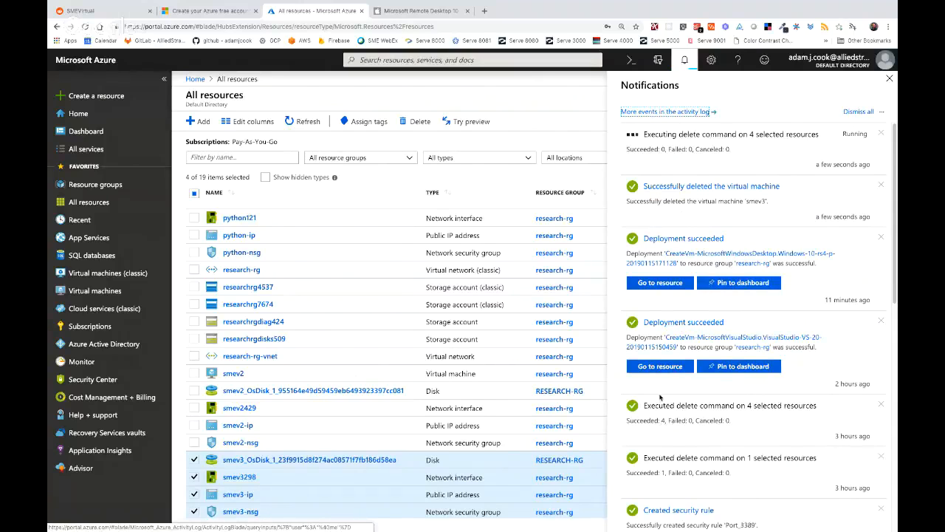
scroll(662, 397, "down", 2)
scroll(661, 397, "up", 2)
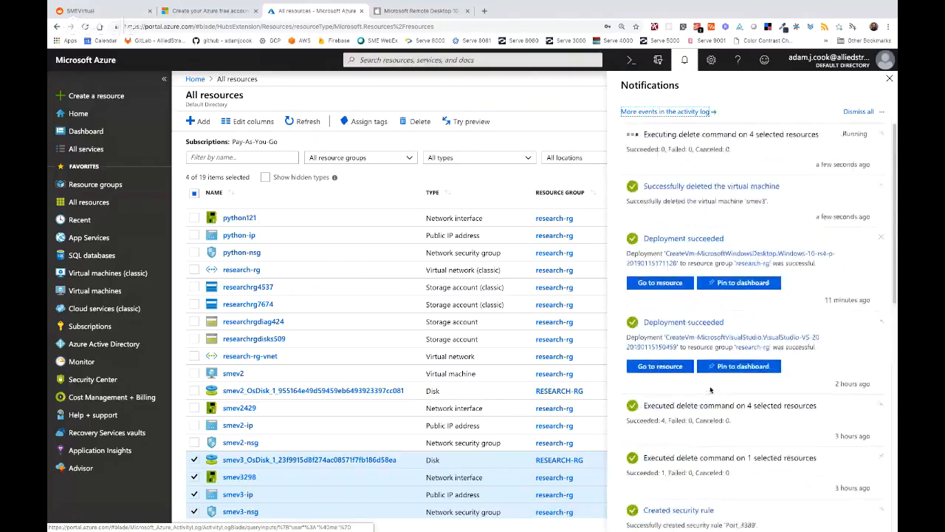
scroll(696, 294, "down", 6)
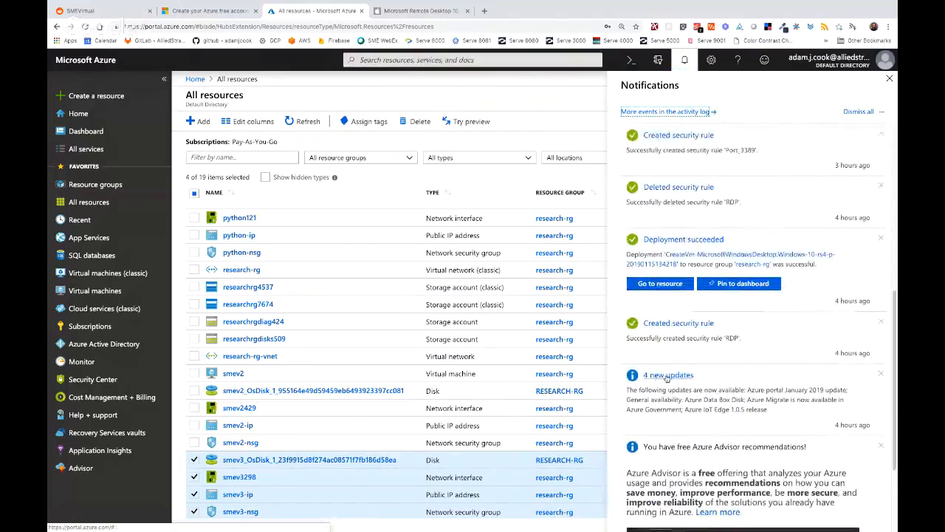
scroll(739, 384, "up", 1)
scroll(740, 384, "up", 5)
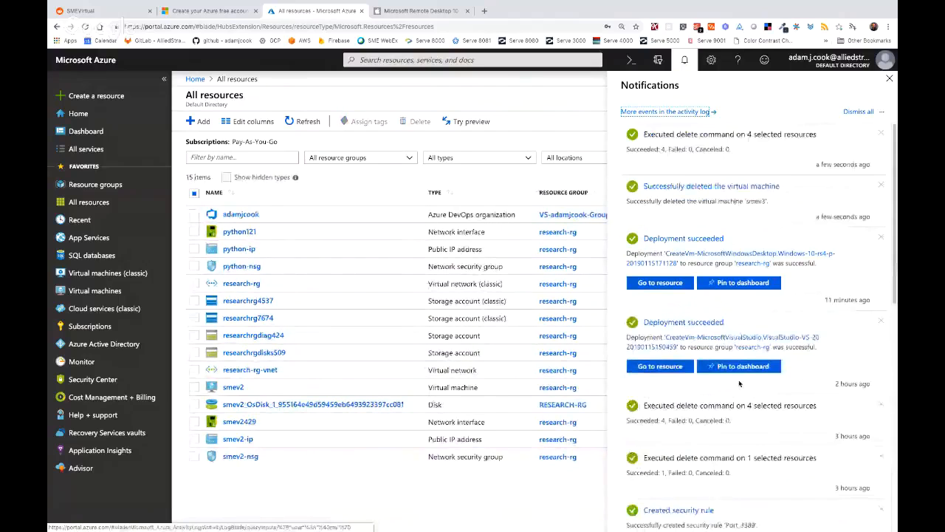
left_click(892, 87)
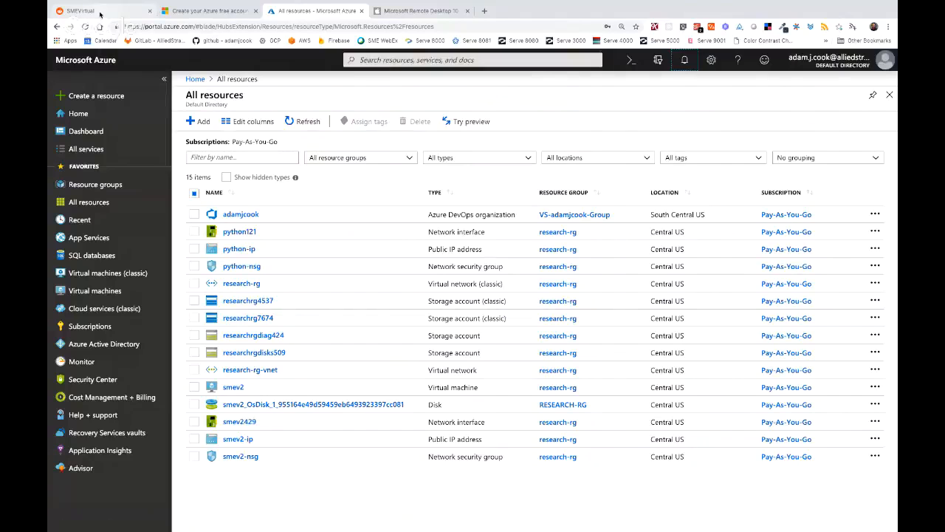
left_click(101, 11)
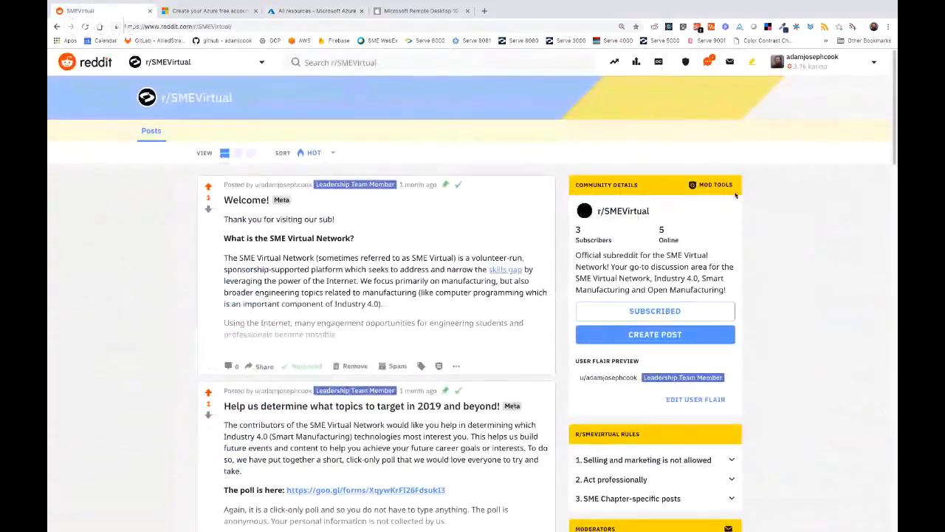